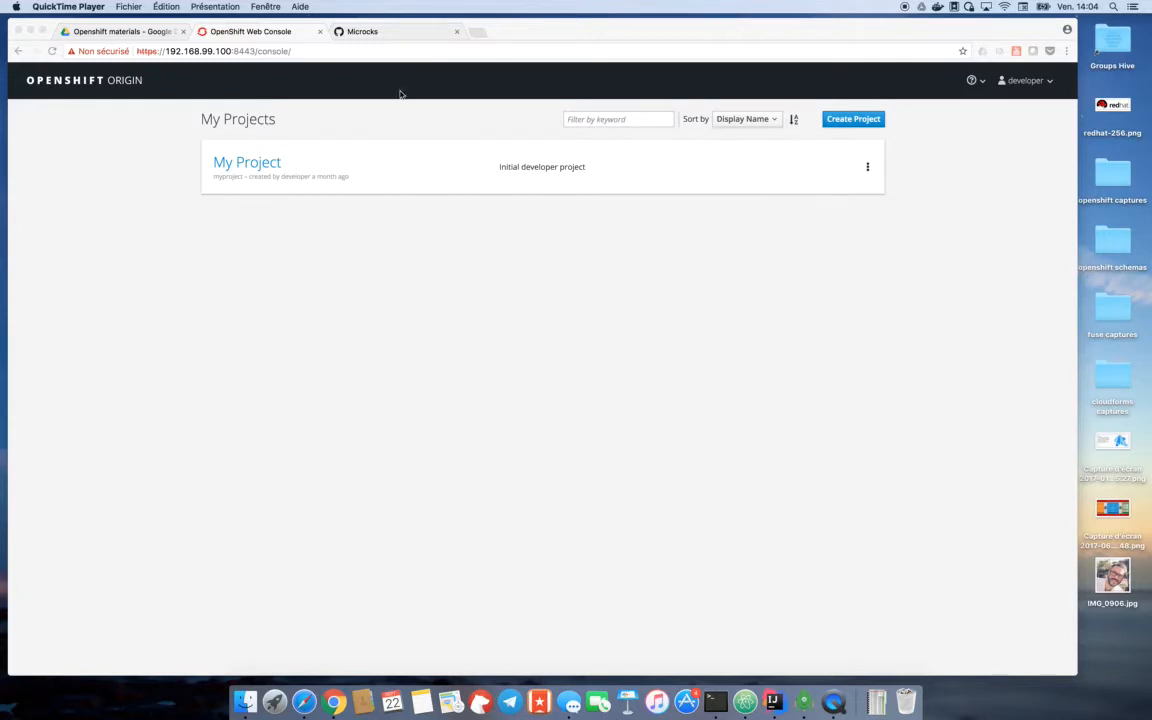
- Open the microcks repository of the Microcks organization on GitHub and return to the OpenShift Web Console
left_click(403, 31)
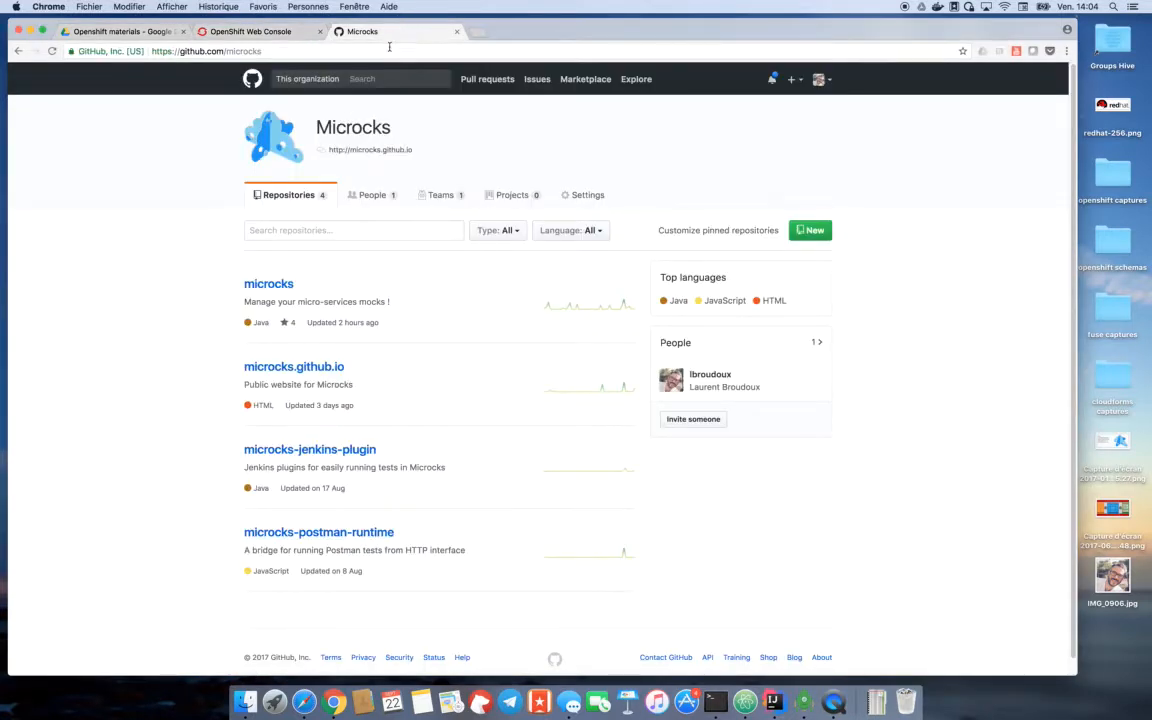
left_click(287, 288)
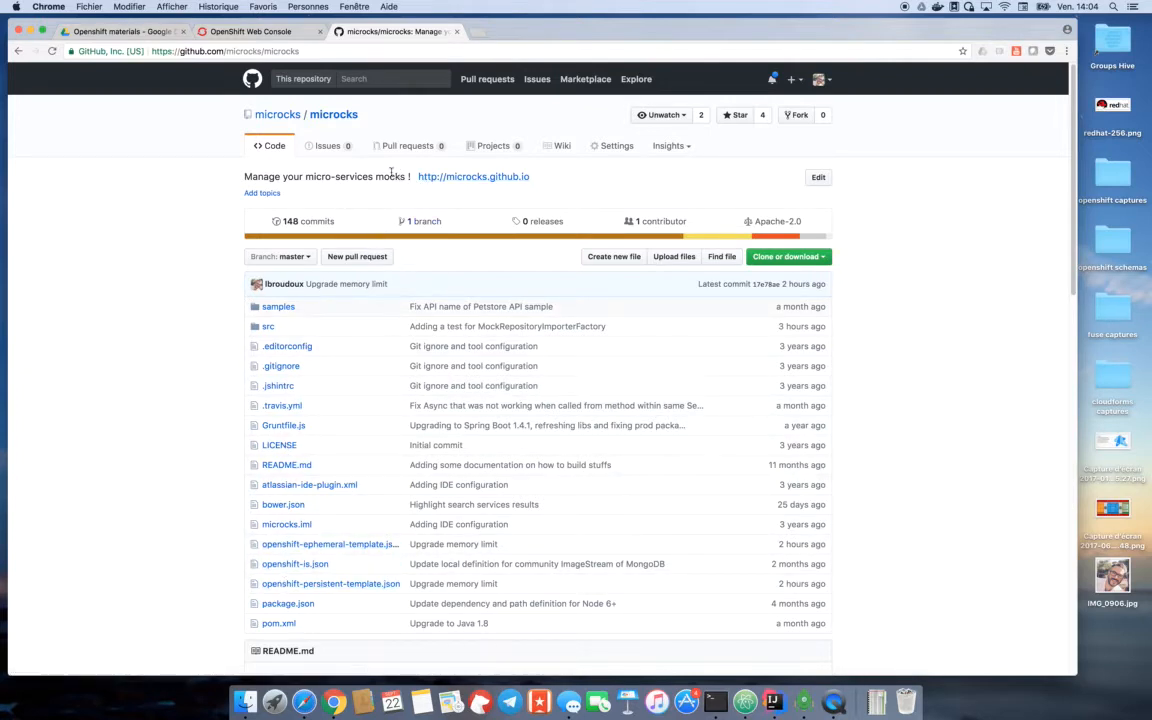
left_click(288, 34)
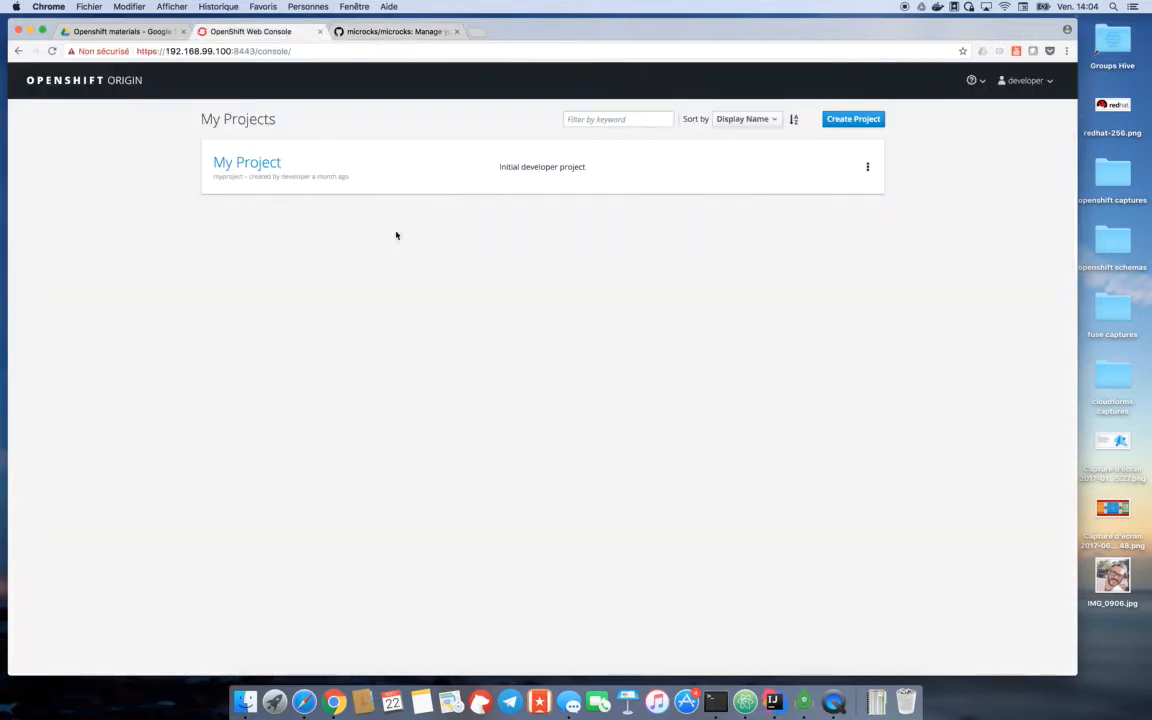
left_click(715, 703)
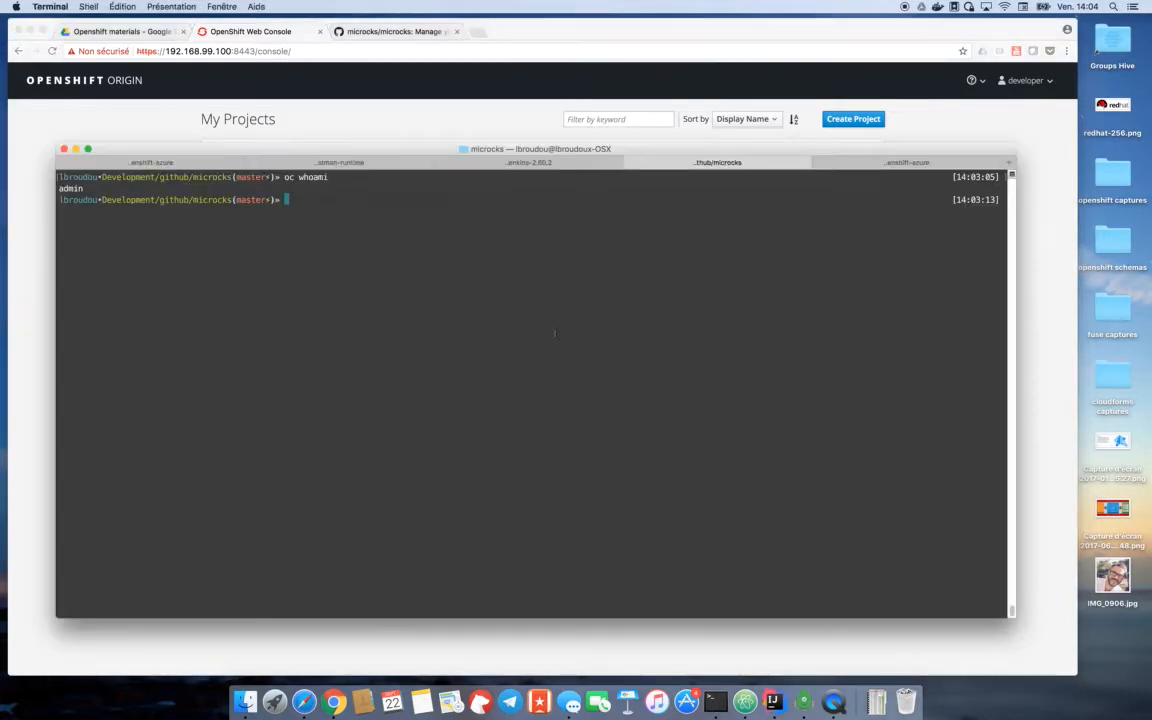
type("oc create -f")
type("https://raw.githubusercontent.com/microcks/microcks/master/openshift-persistent-template.json -n openshift")
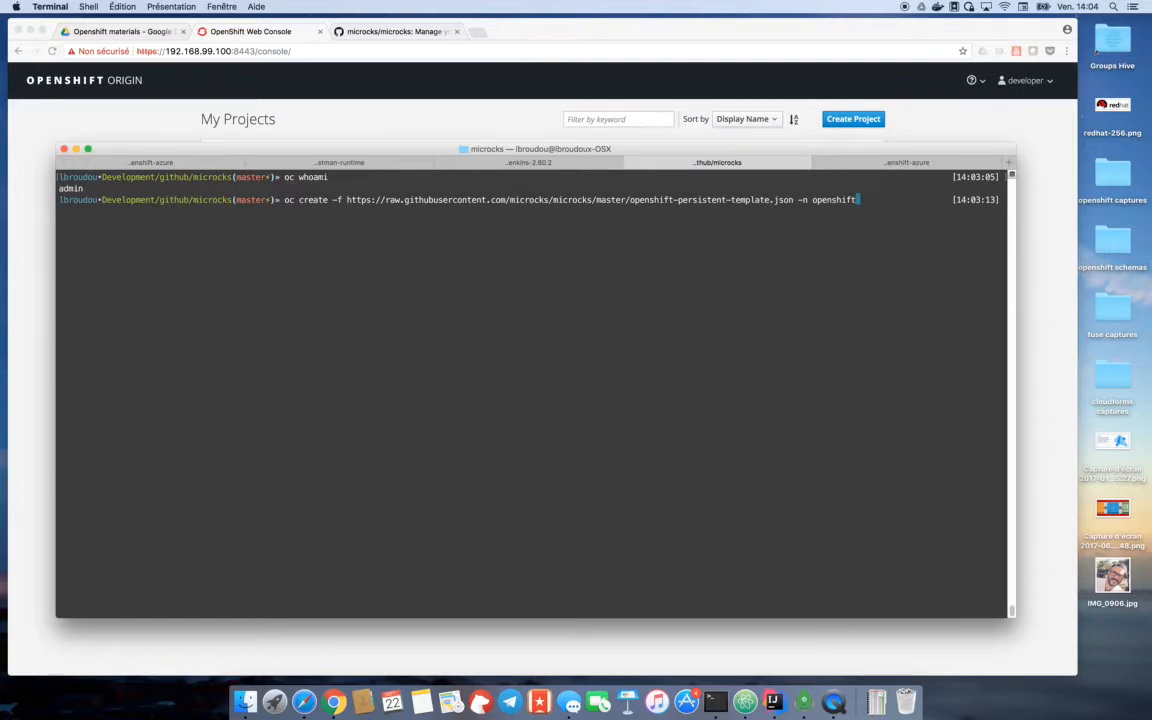
key("Return")
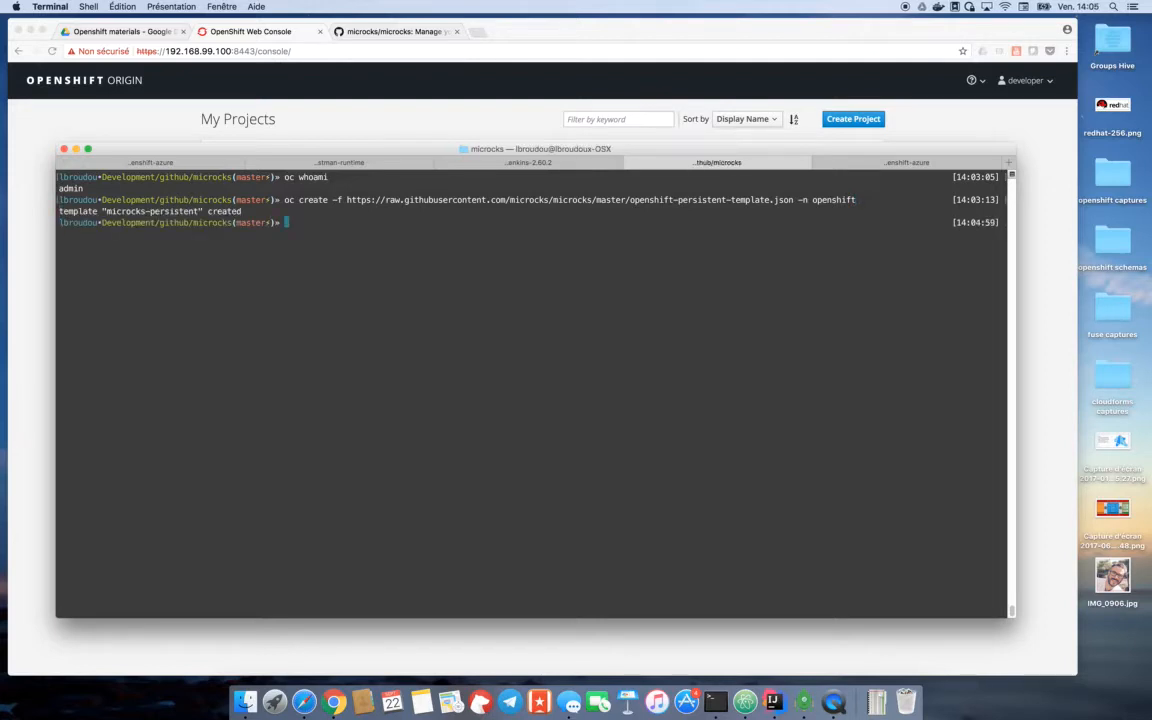
- Switch back to the OpenShift console in Chrome and create a project named microcks, dismissing the notification
left_click(41, 308)
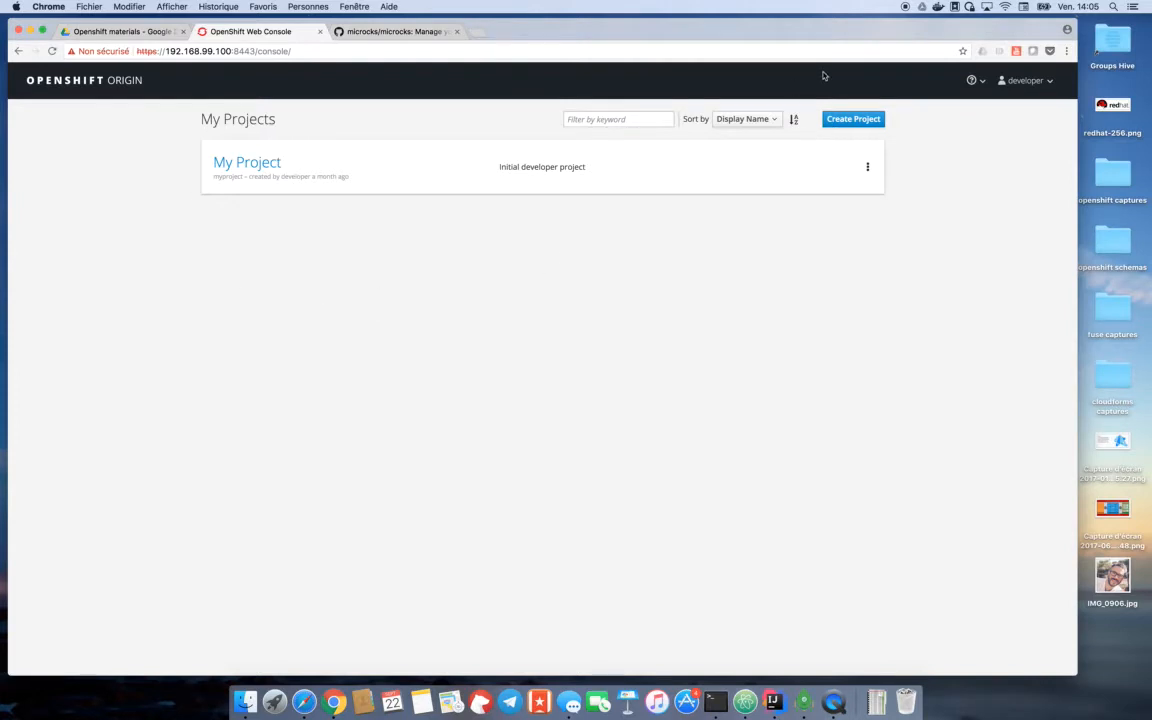
left_click(860, 122)
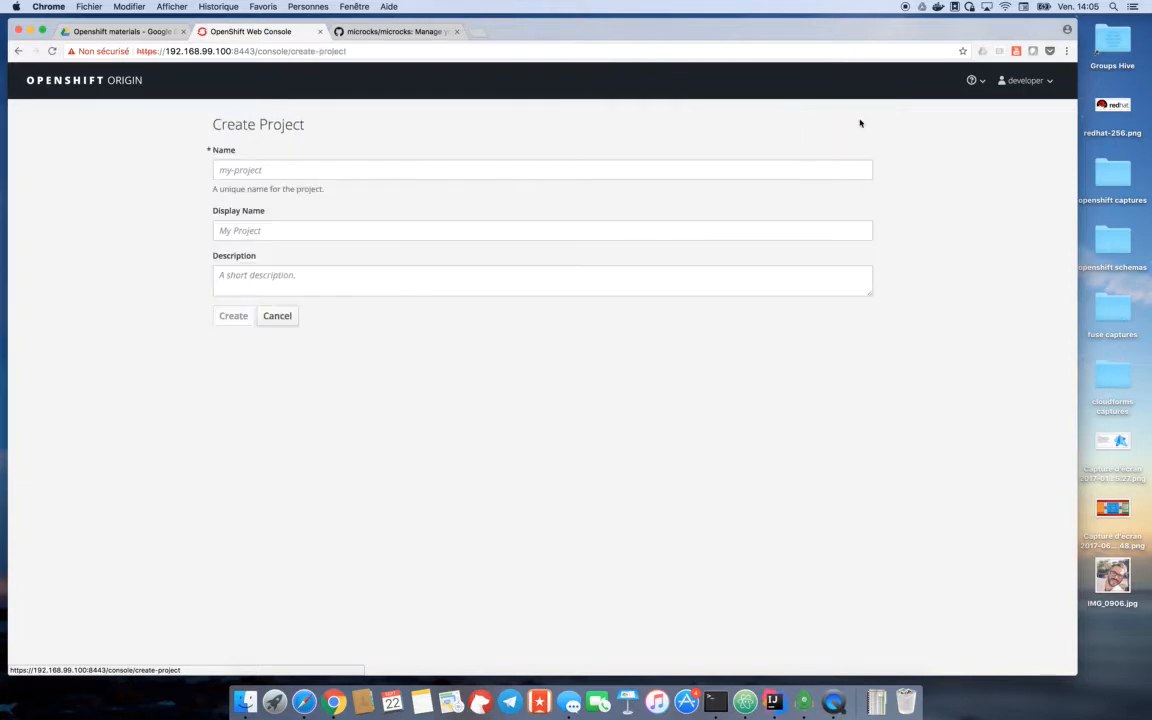
type("micr")
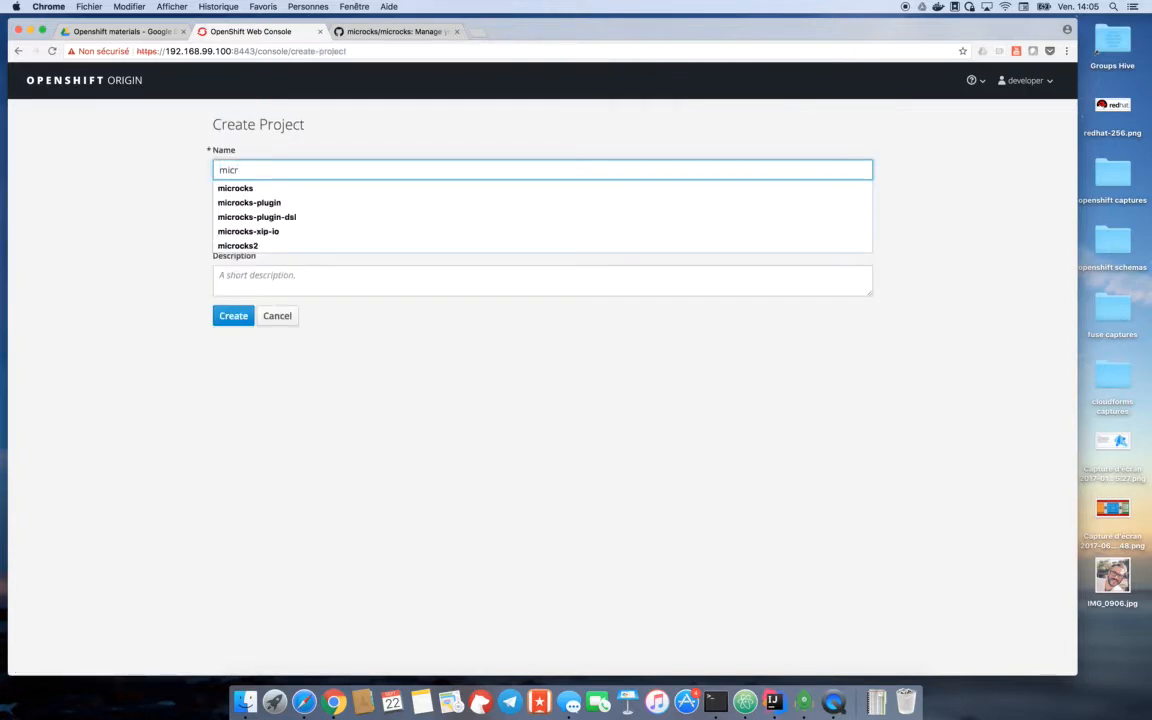
key("Down")
key("Return")
key("Return")
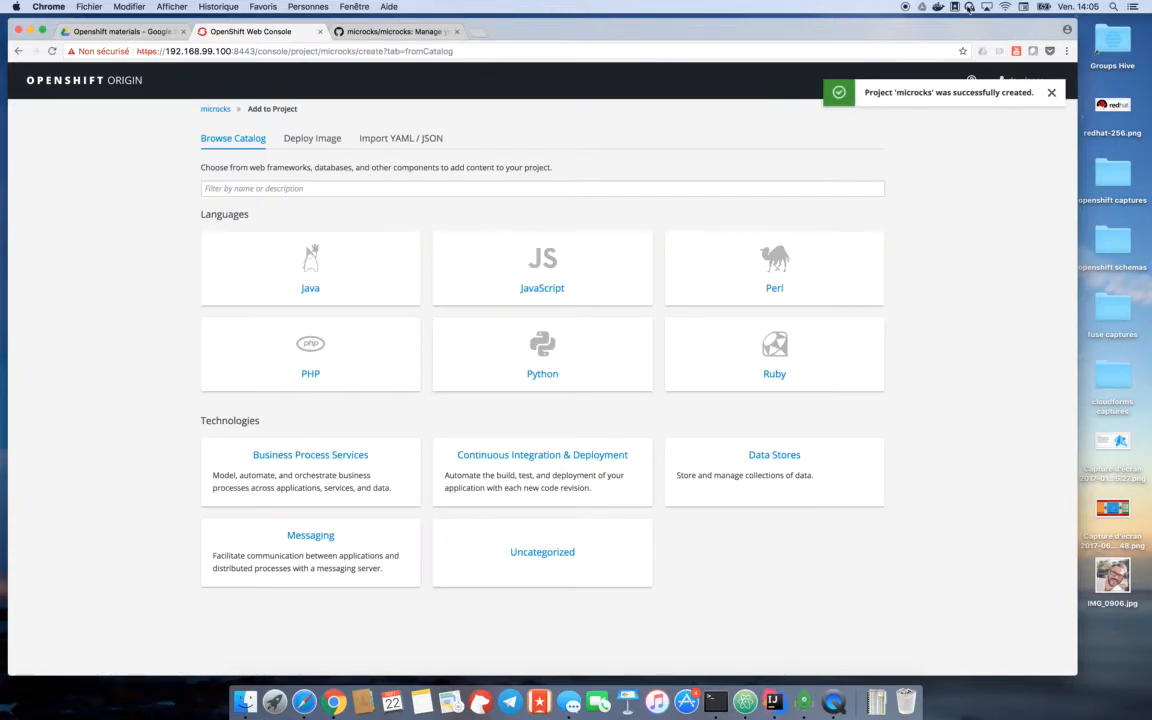
left_click(1052, 93)
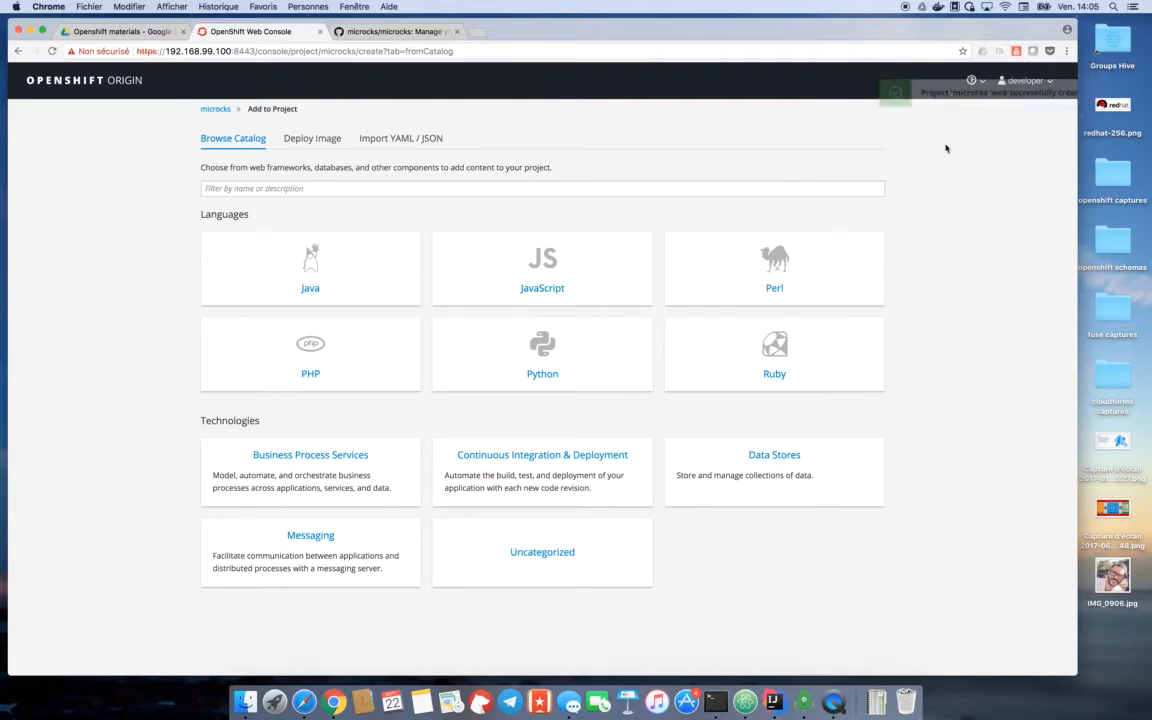
- Filter the catalog by "micro" and create the application from the microcks-persistent template with its default parameters
left_click(273, 189)
type("micro")
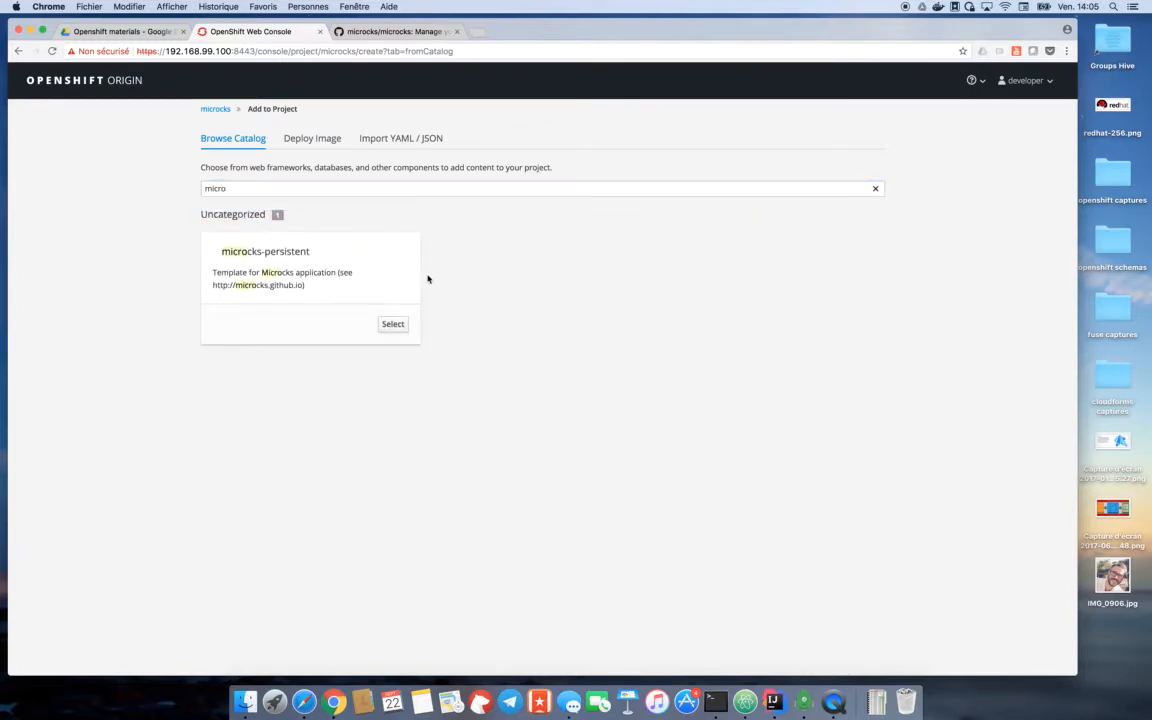
left_click(392, 325)
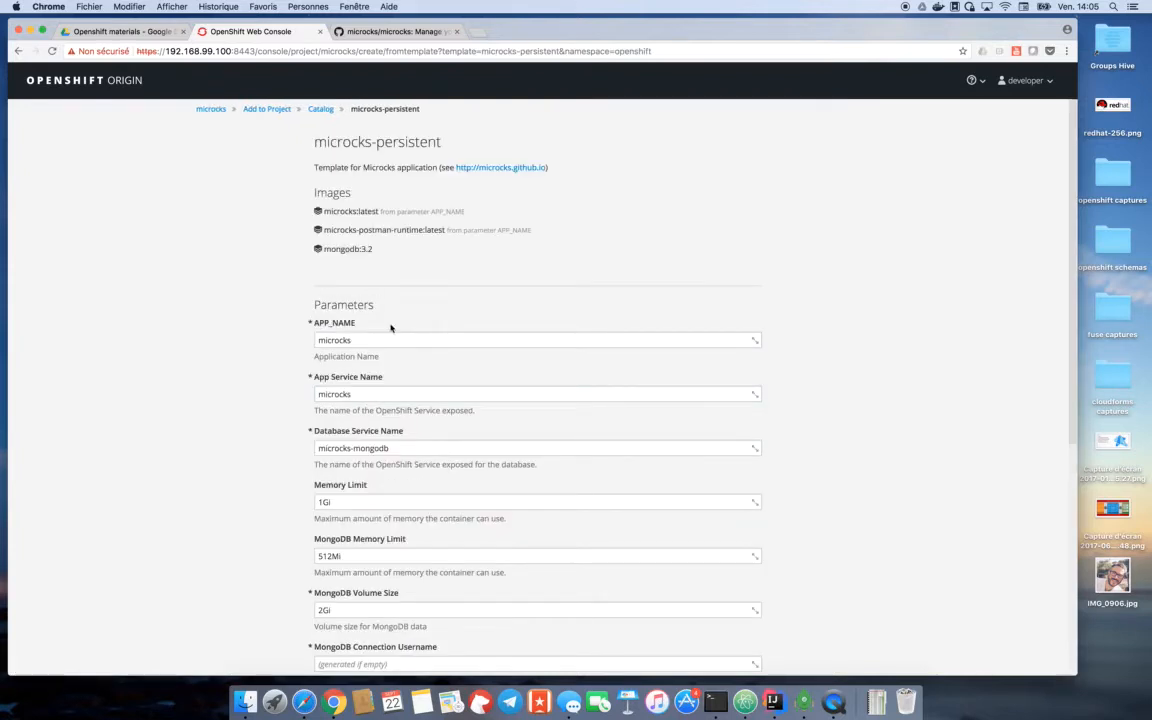
scroll(262, 391, "down", 8)
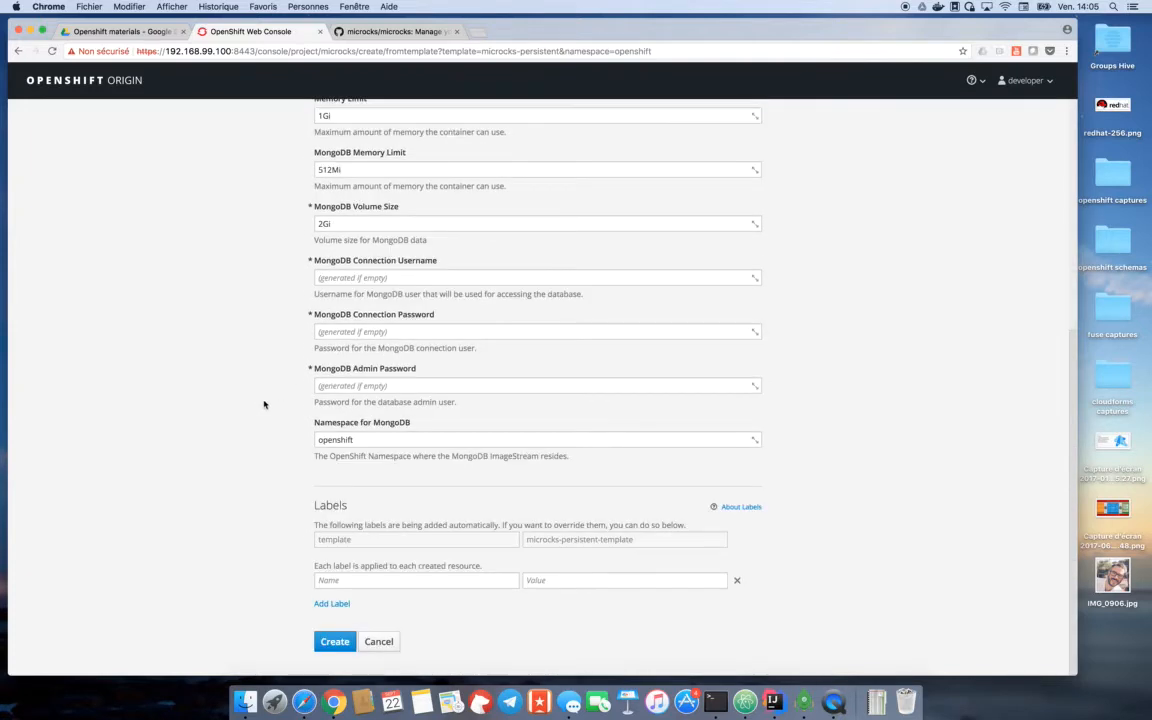
left_click(336, 644)
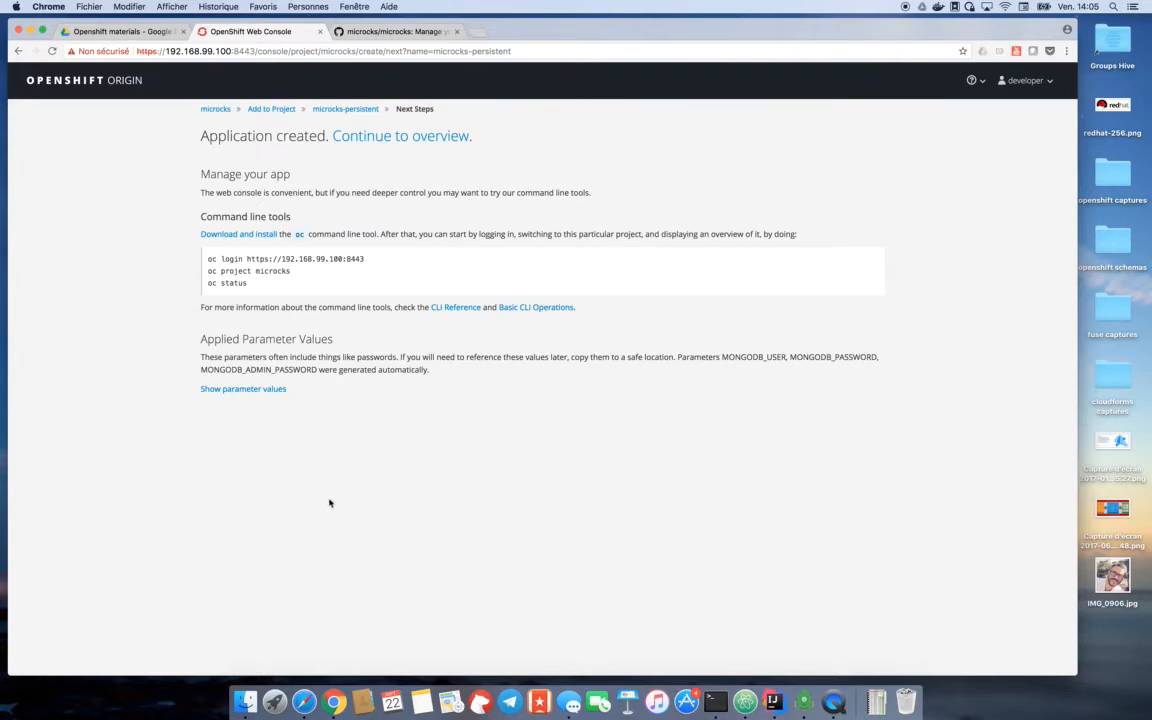
- Go to the microcks project overview, expand the microcks deployment and open its external route
left_click(397, 141)
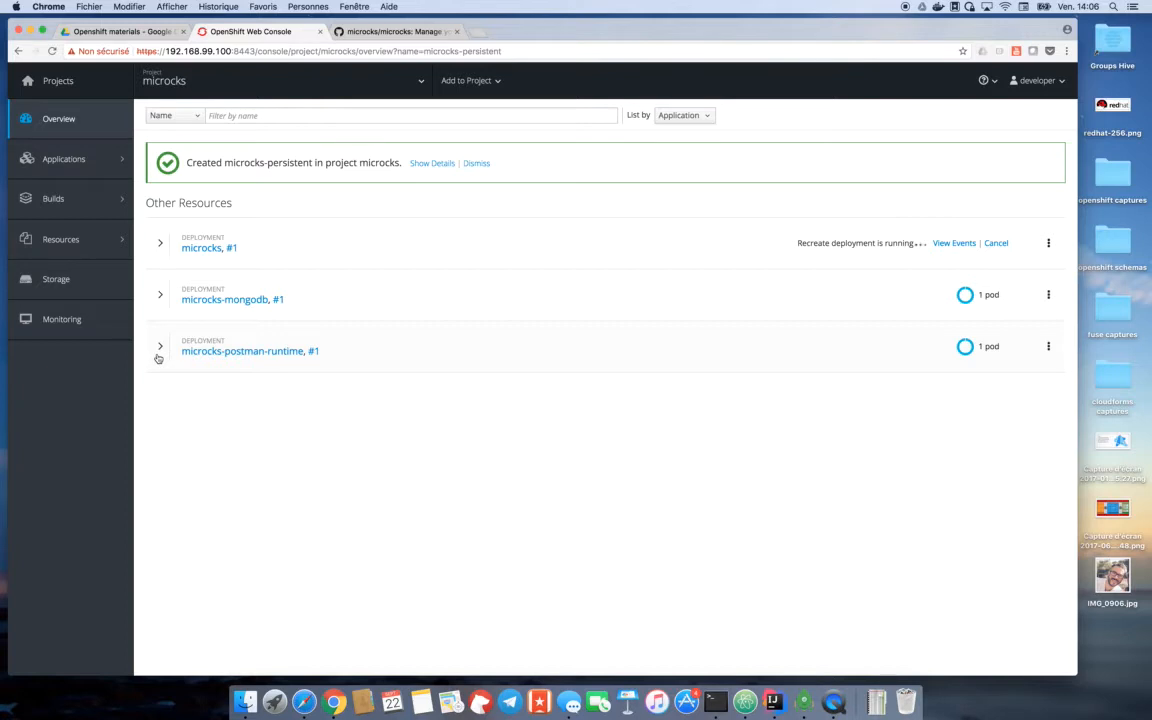
left_click(160, 244)
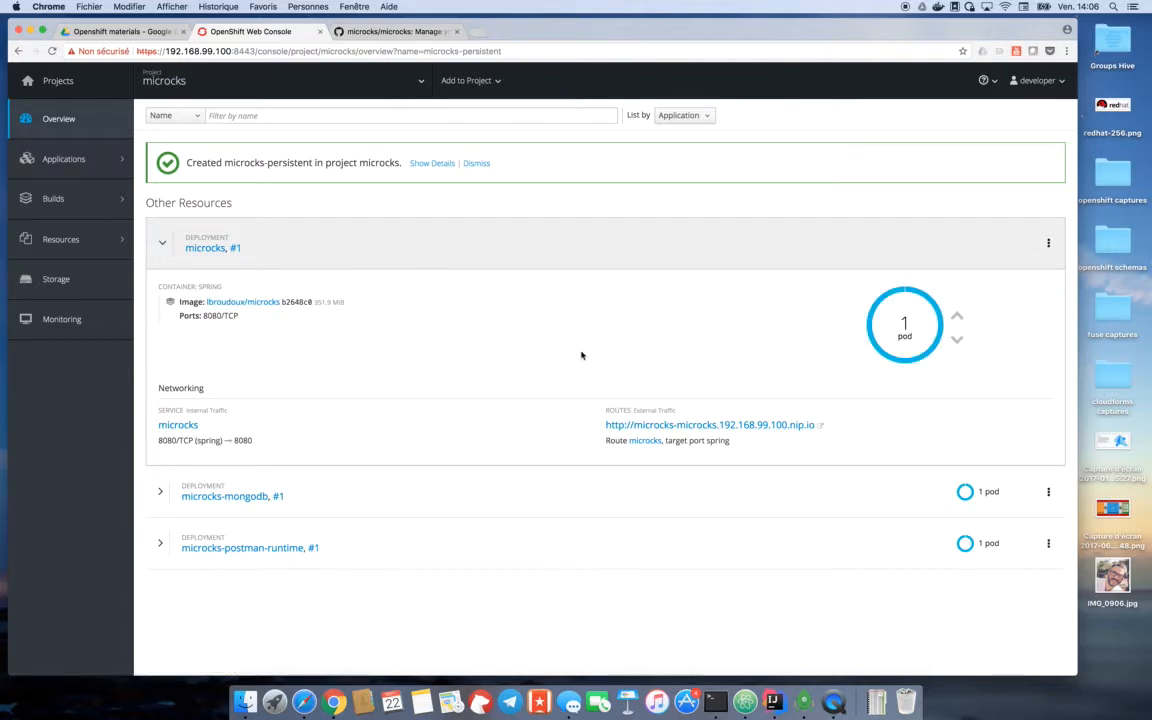
left_click(661, 428, "super")
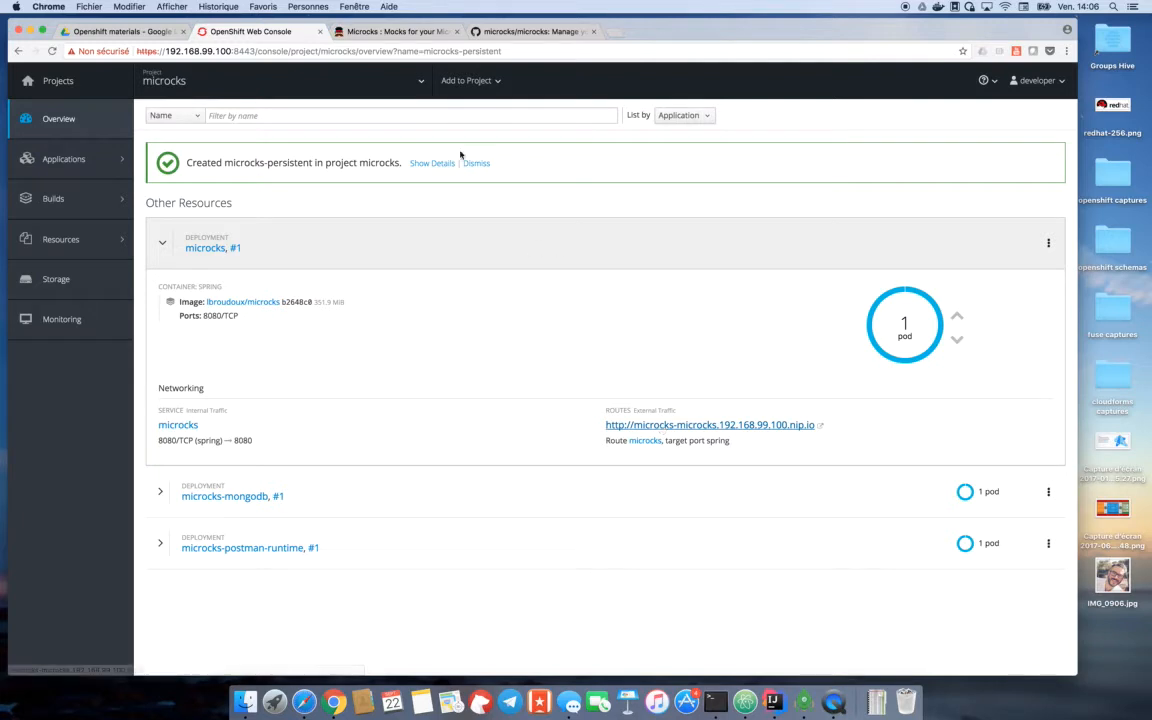
- In the deployed Microcks application, view the service list and the job list
left_click(388, 32)
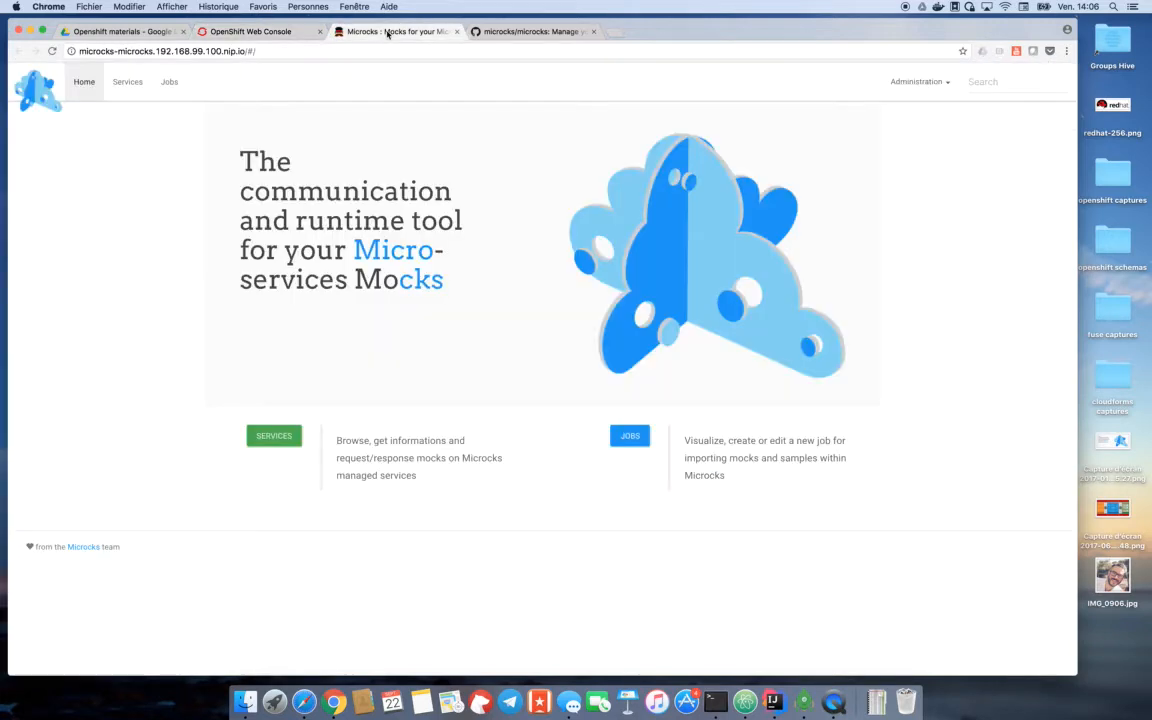
left_click(125, 83)
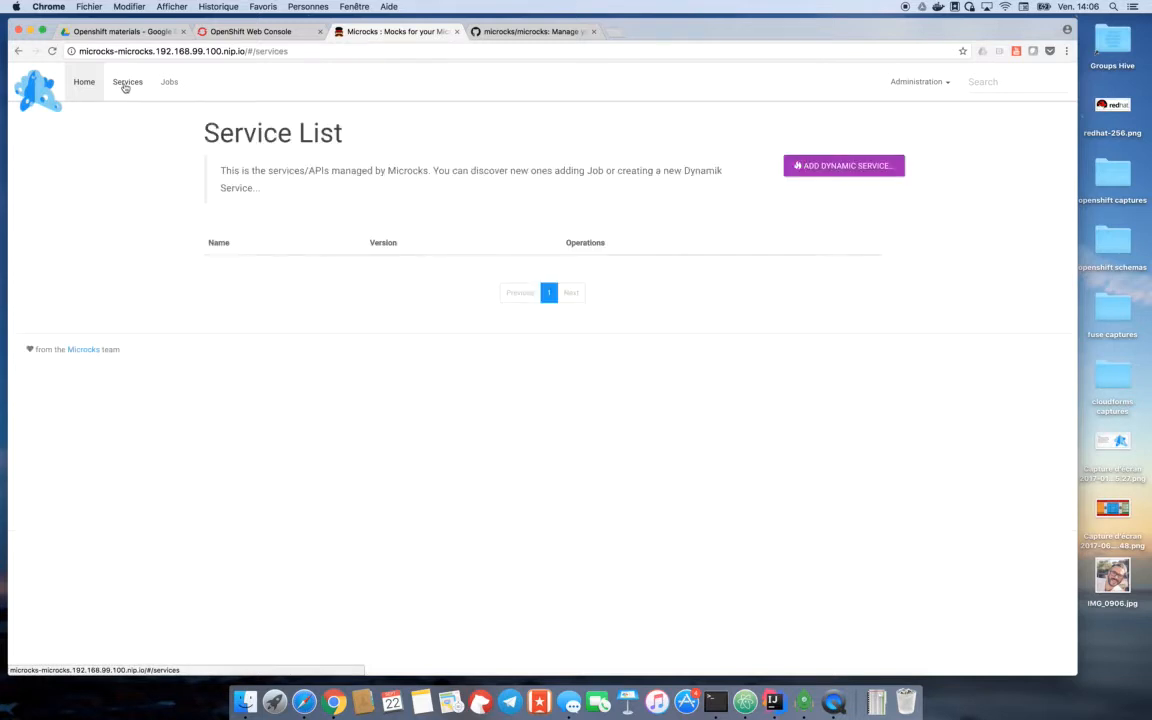
left_click(174, 84)
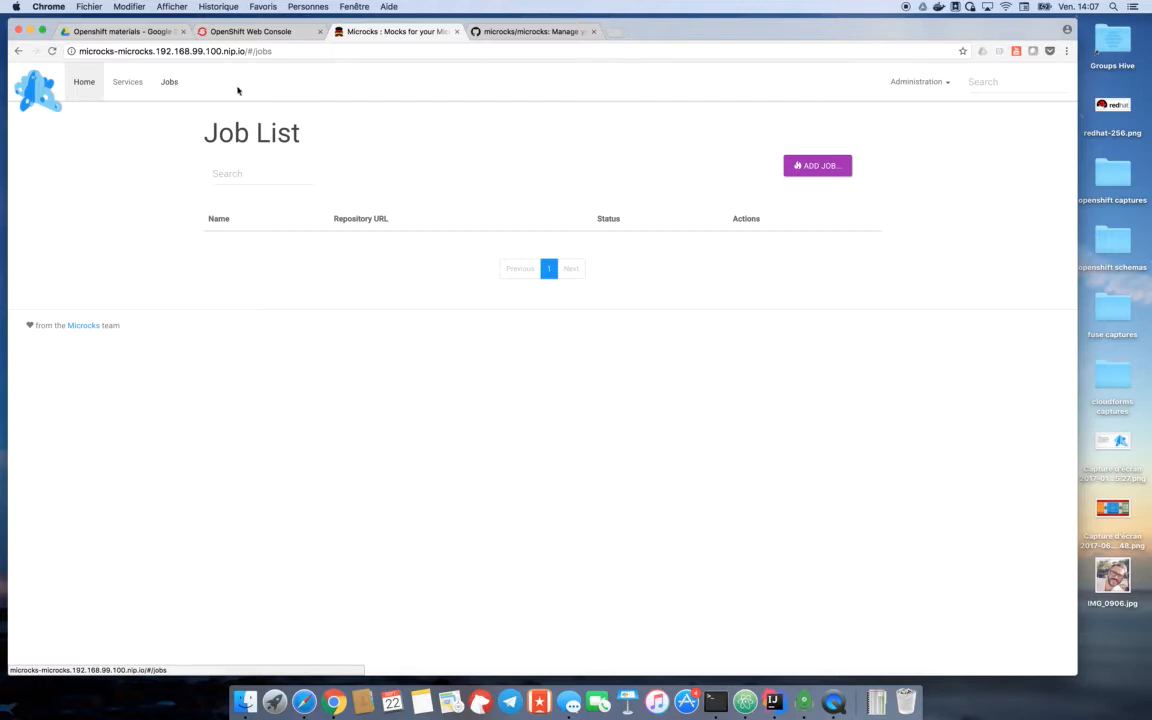
- Open the raw version of samples/HelloService-soapui-project.xml in the GitHub repository, copy its URL and return to the Microcks job list
left_click(532, 33)
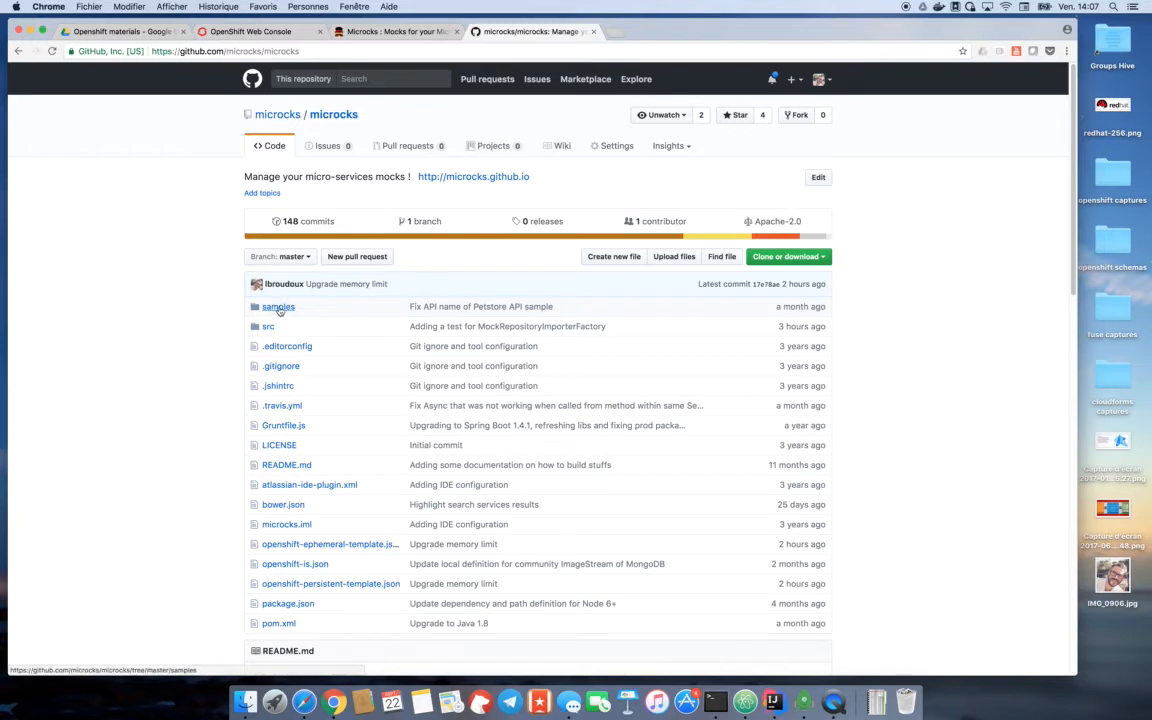
left_click(279, 307)
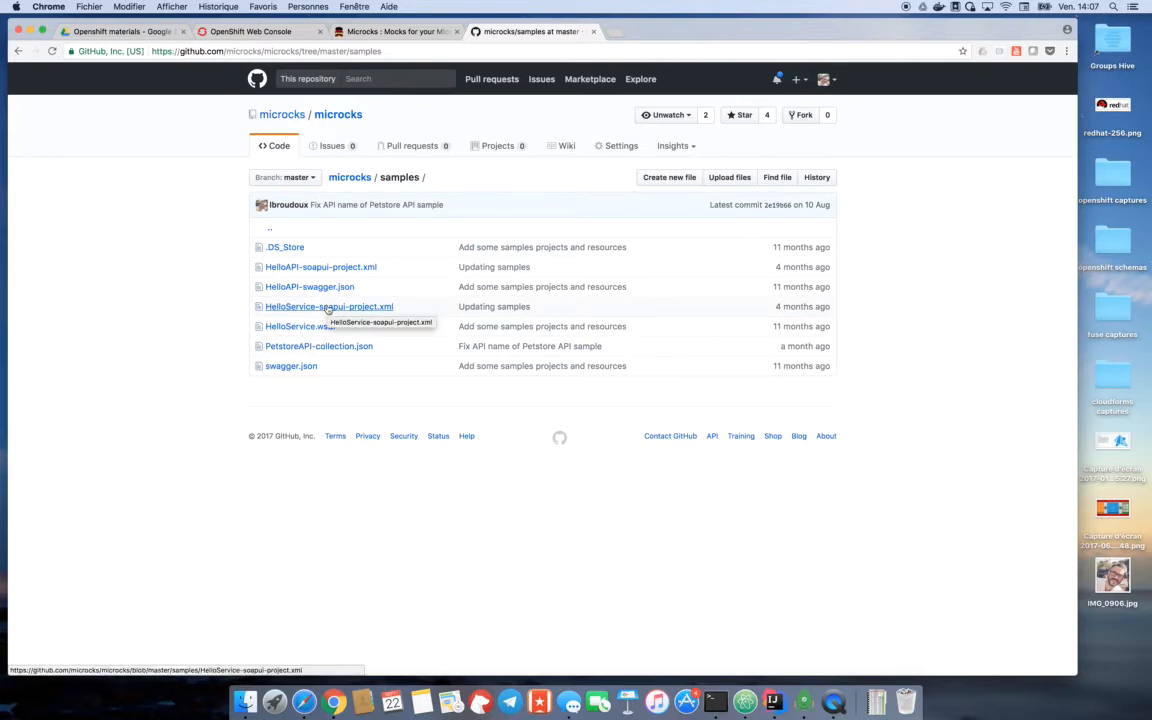
left_click(327, 308)
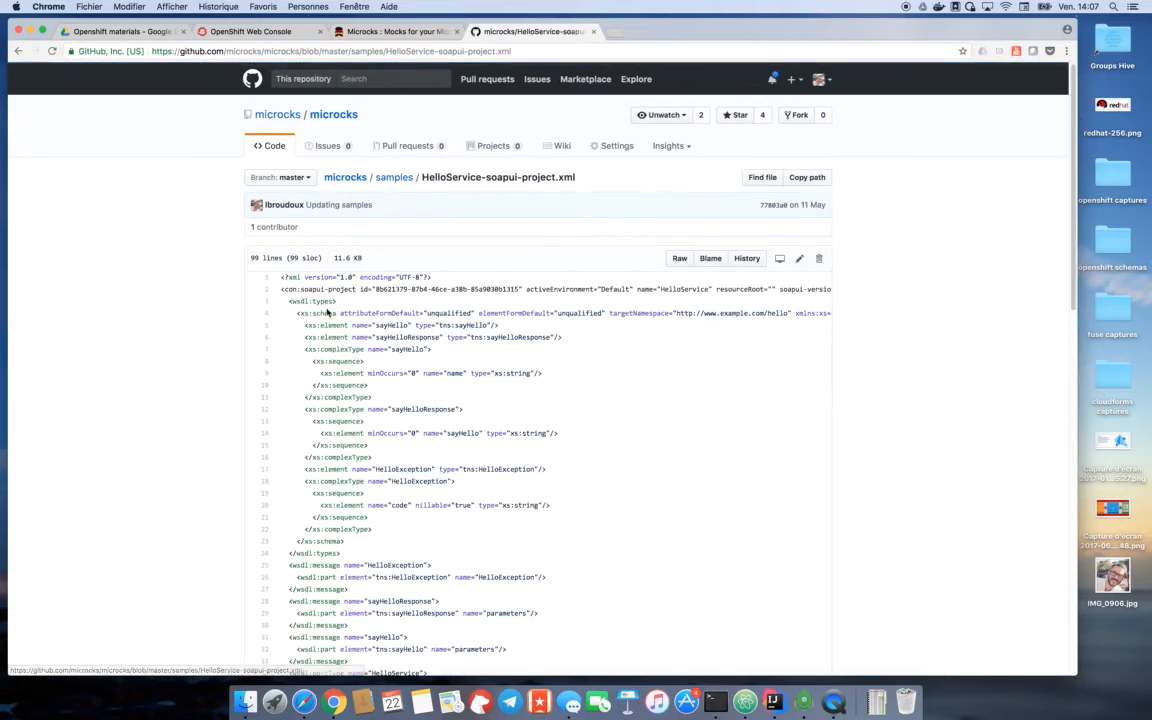
left_click(679, 258)
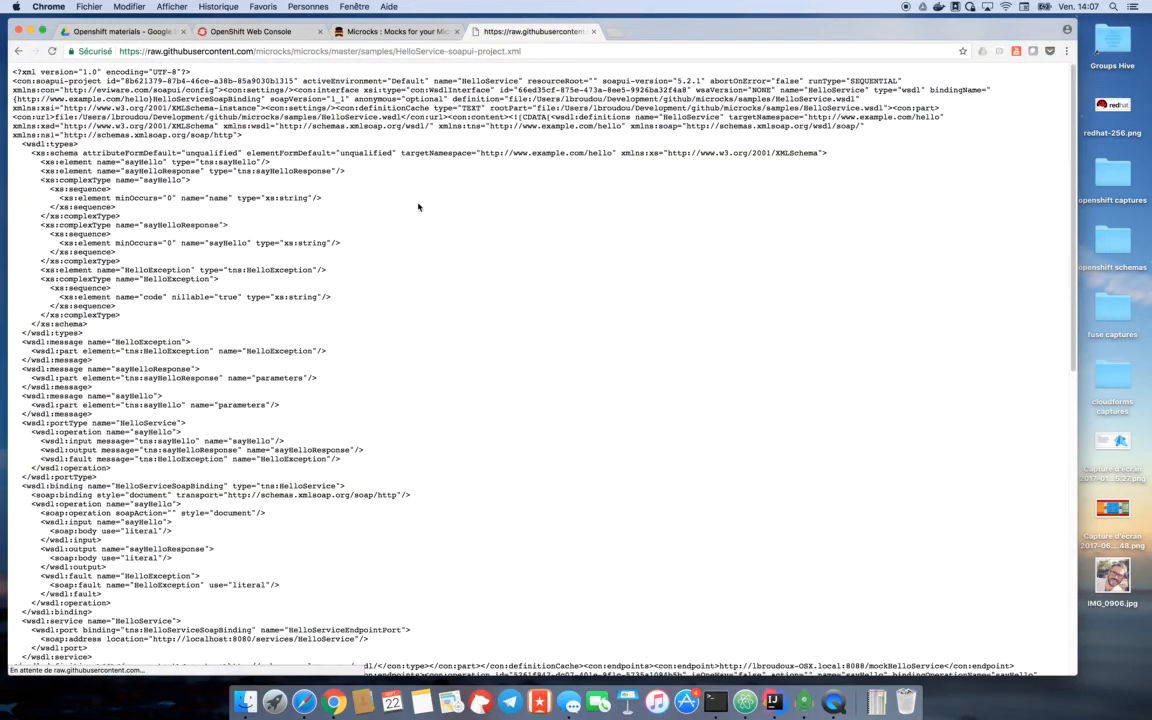
left_click(540, 52)
key("super+c")
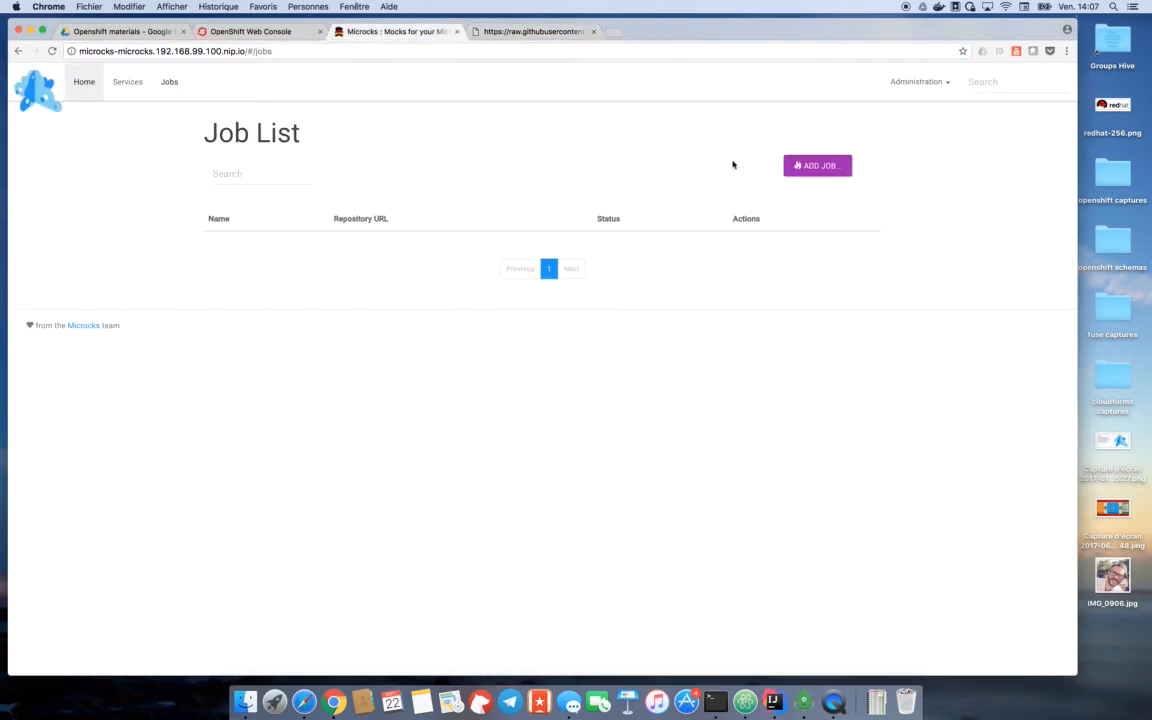
- Add an import job named Hello SOAP Service with the copied HelloService-soapui-project.xml URL as its repository URL
left_click(816, 167)
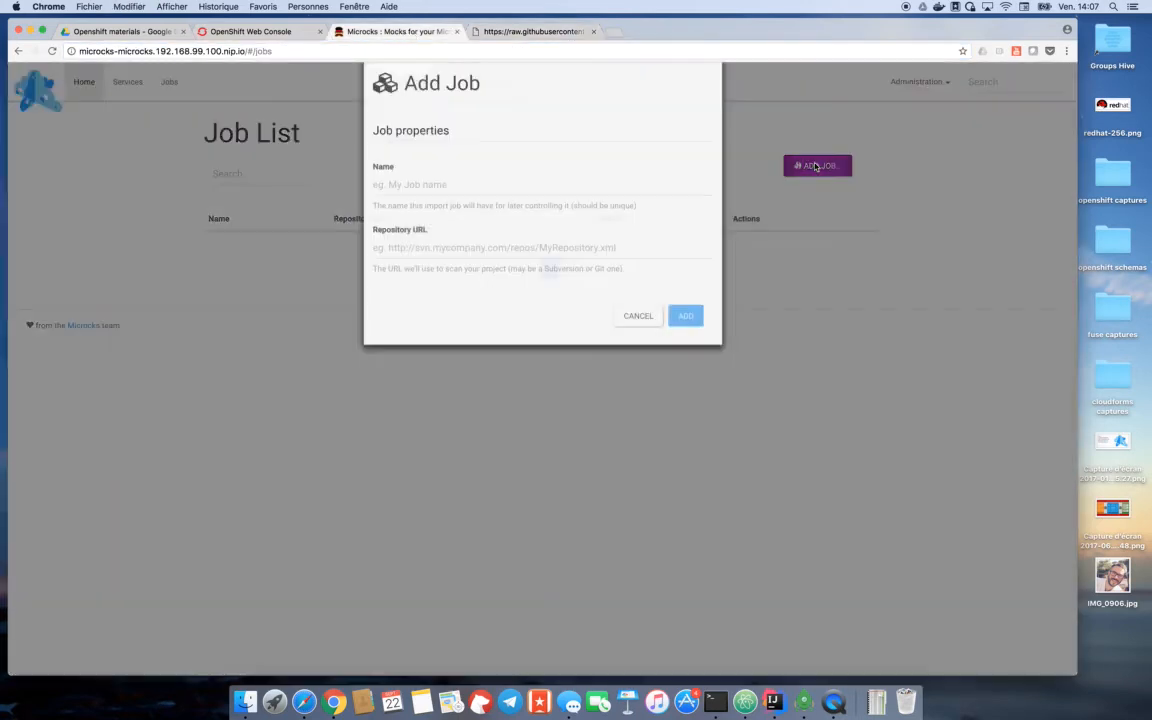
left_click(463, 266)
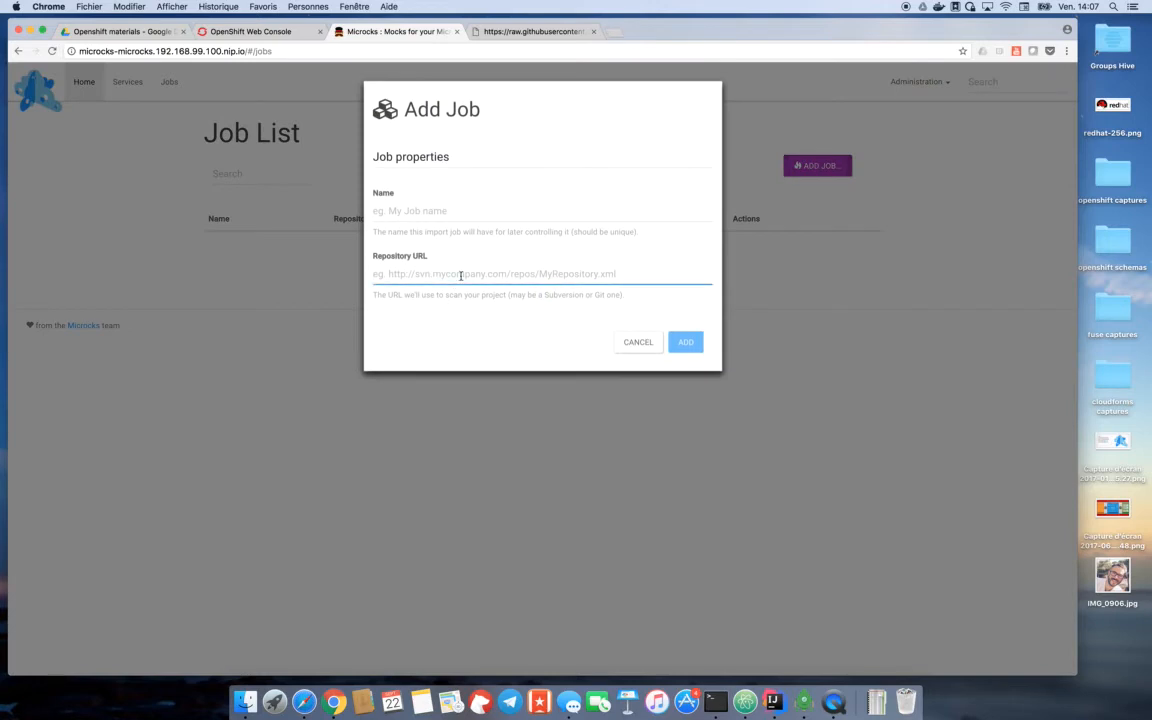
key("super+v")
left_click(450, 213)
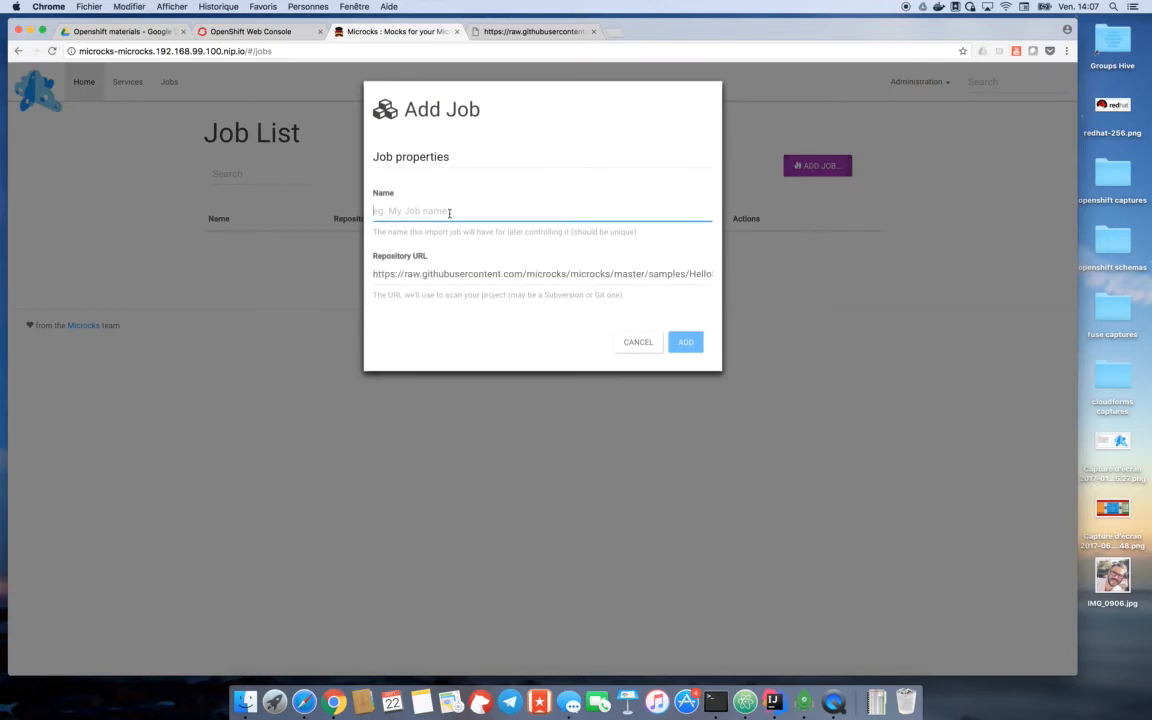
type("H")
key("Down")
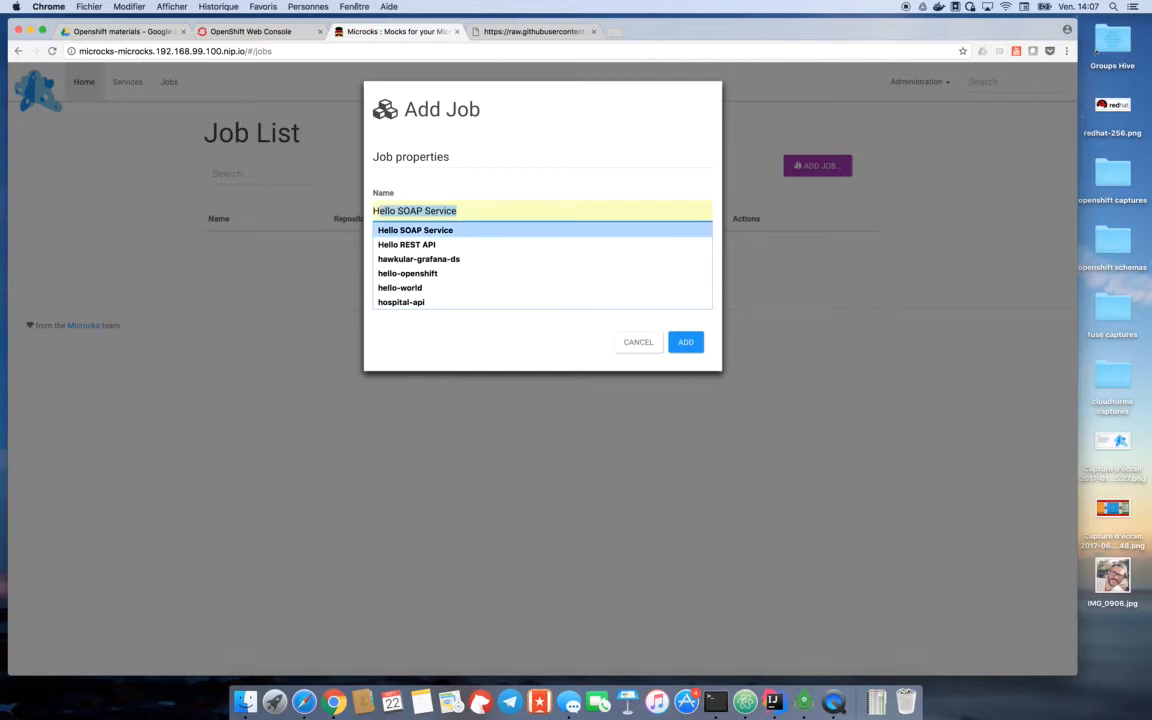
key("Return")
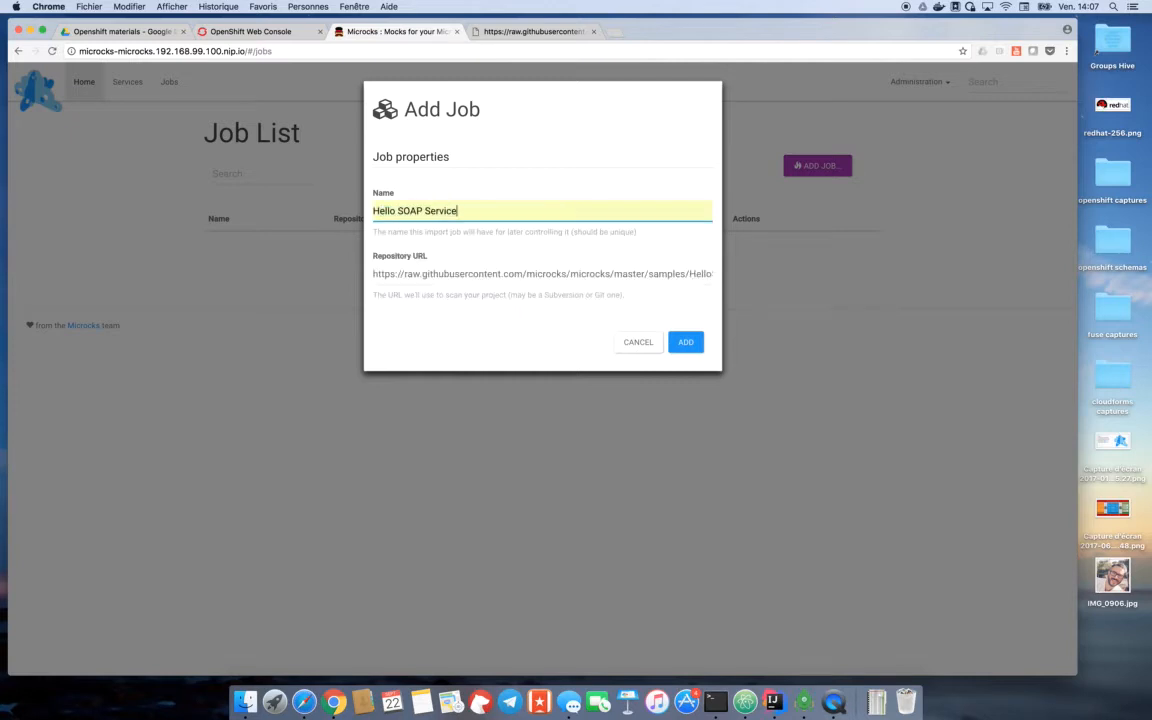
left_click(687, 343)
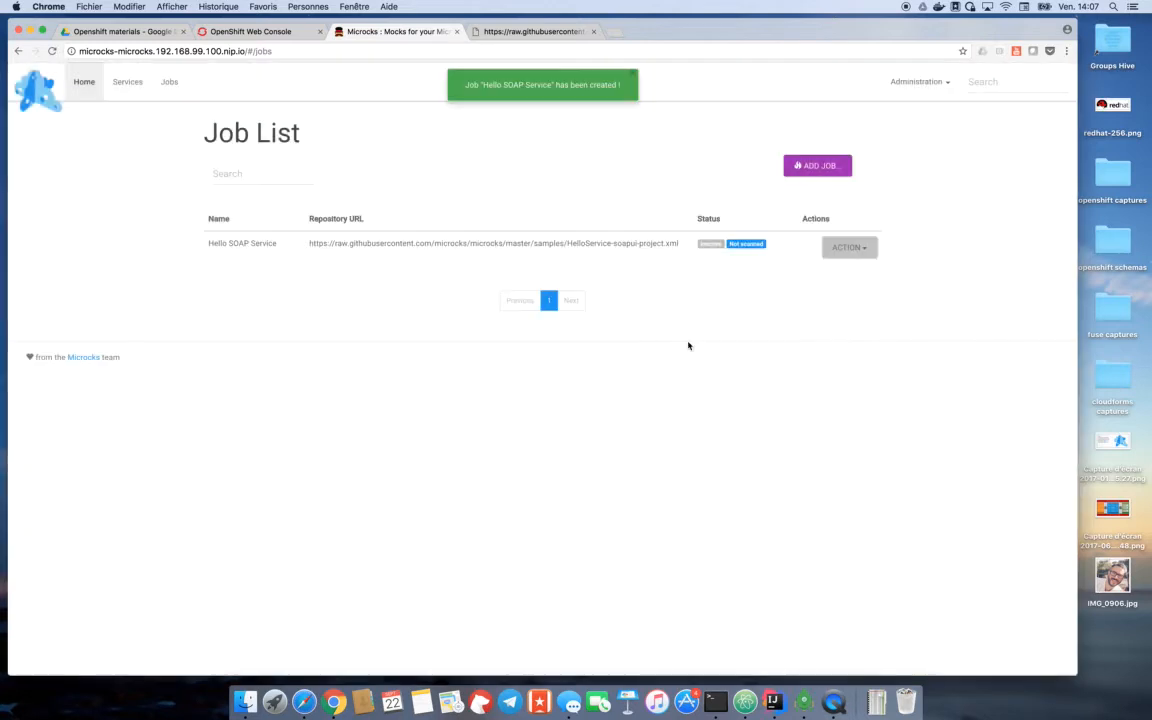
- Activate the Hello SOAP Service import job and start it
left_click(868, 253)
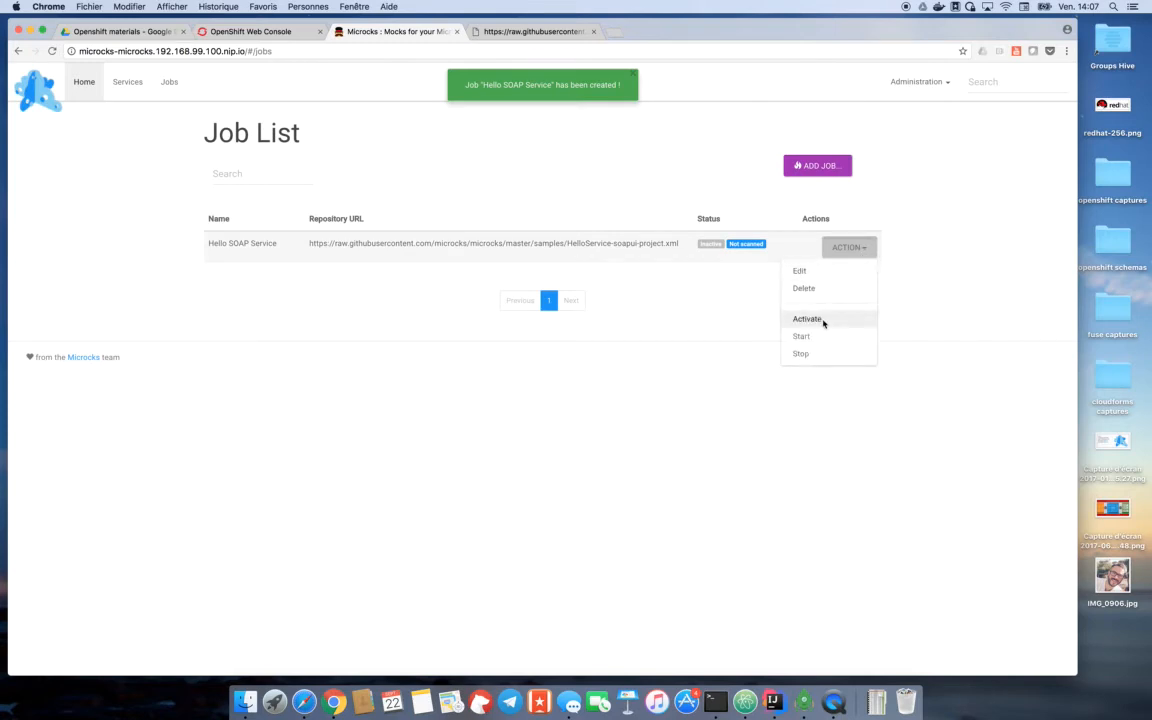
left_click(807, 319)
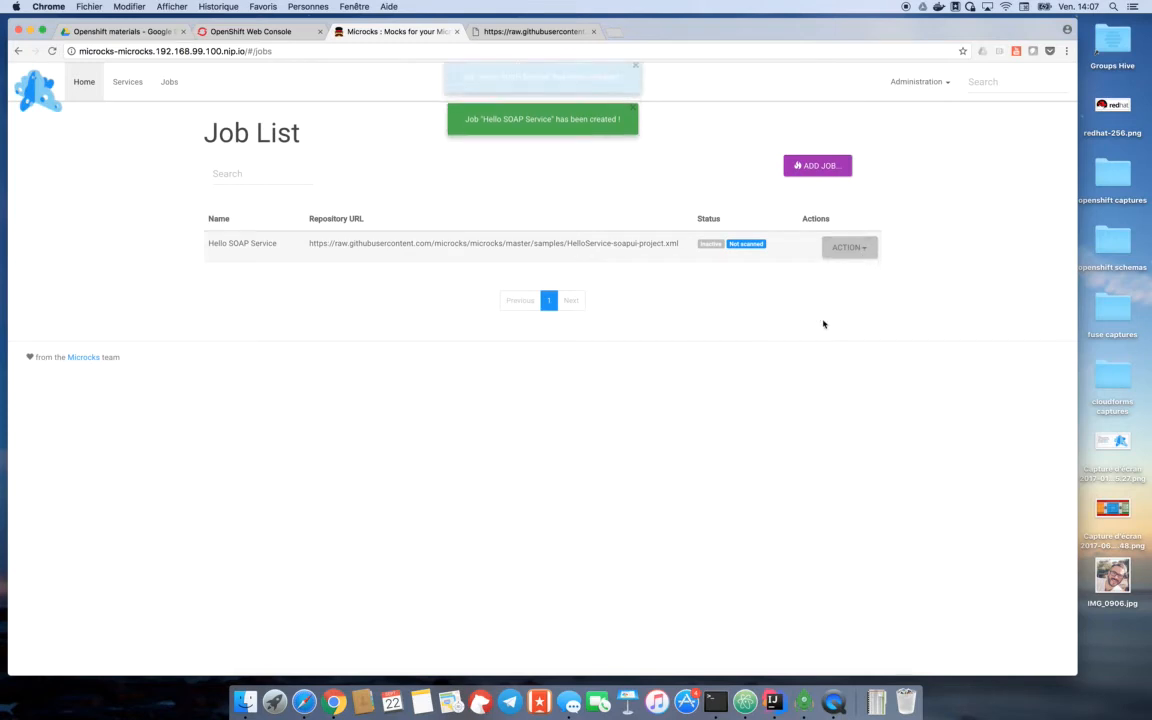
left_click(866, 251)
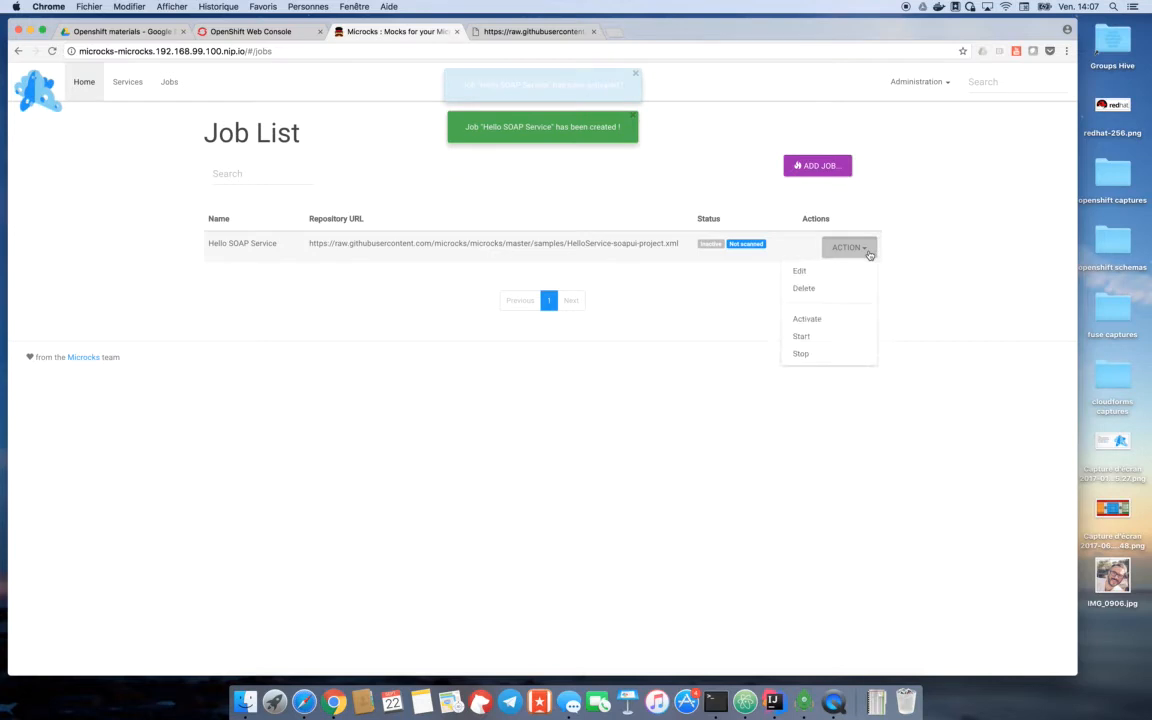
left_click(819, 338)
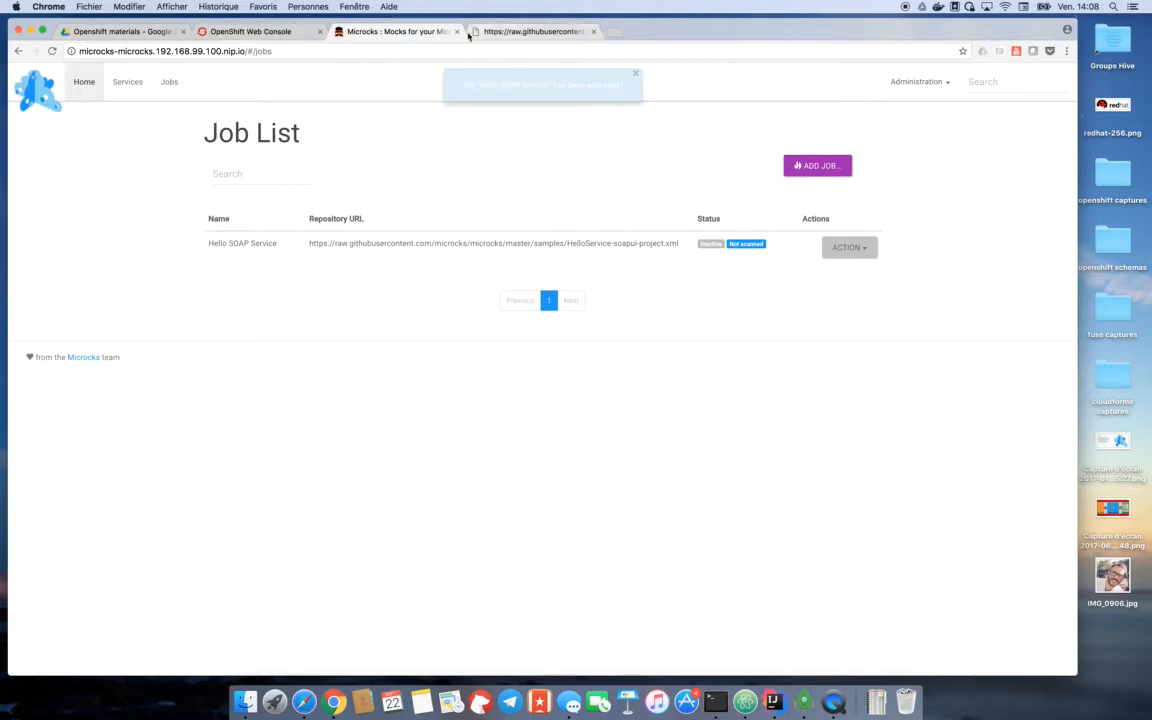
- Open the raw version of samples/PetstoreAPI-collection.json in the GitHub repository, copy its URL and return to the Microcks job list
left_click(296, 36)
left_click(390, 35)
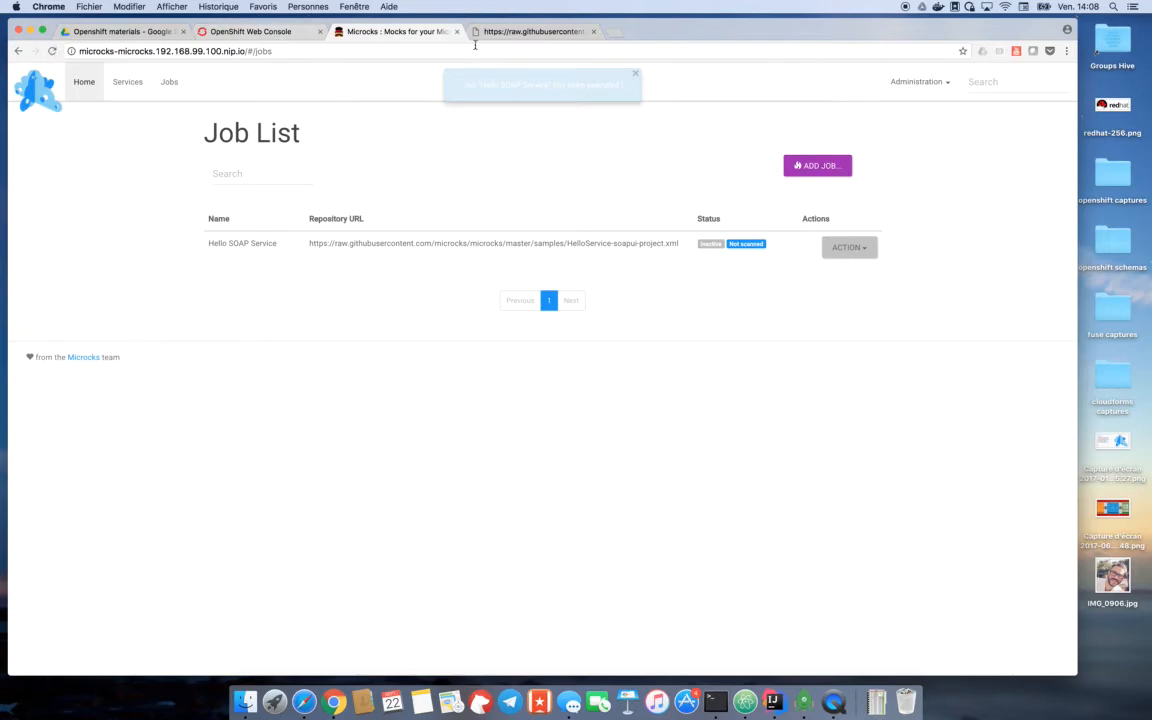
left_click(516, 37)
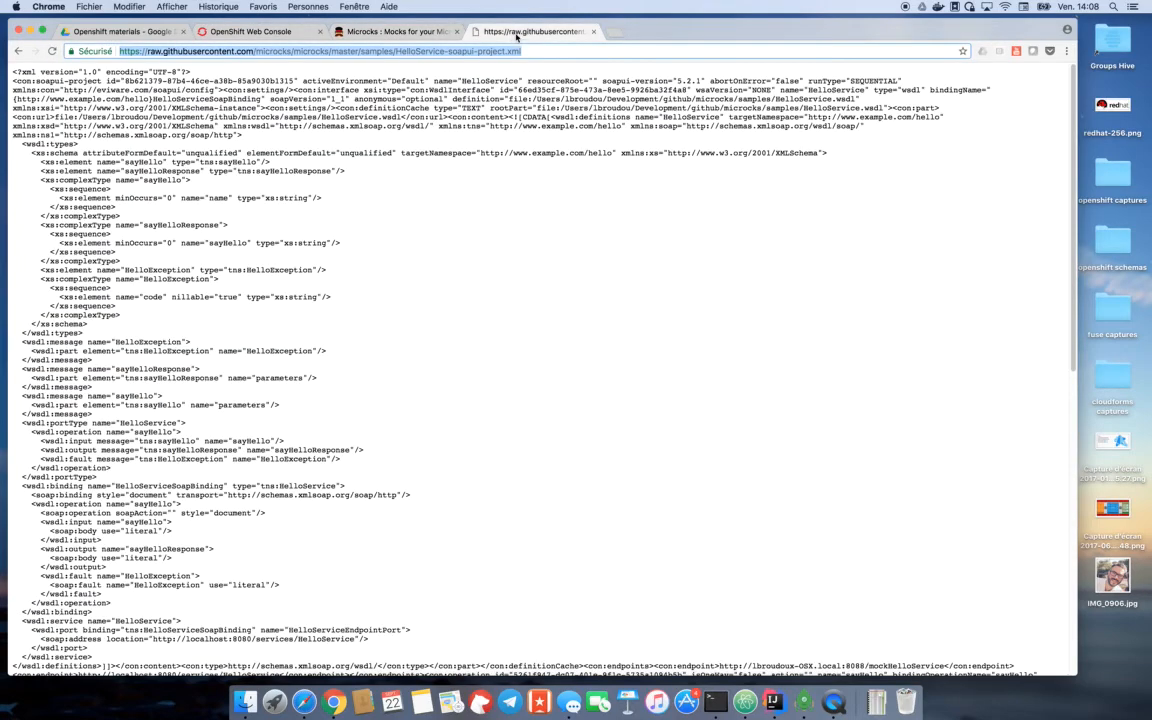
left_click(18, 51)
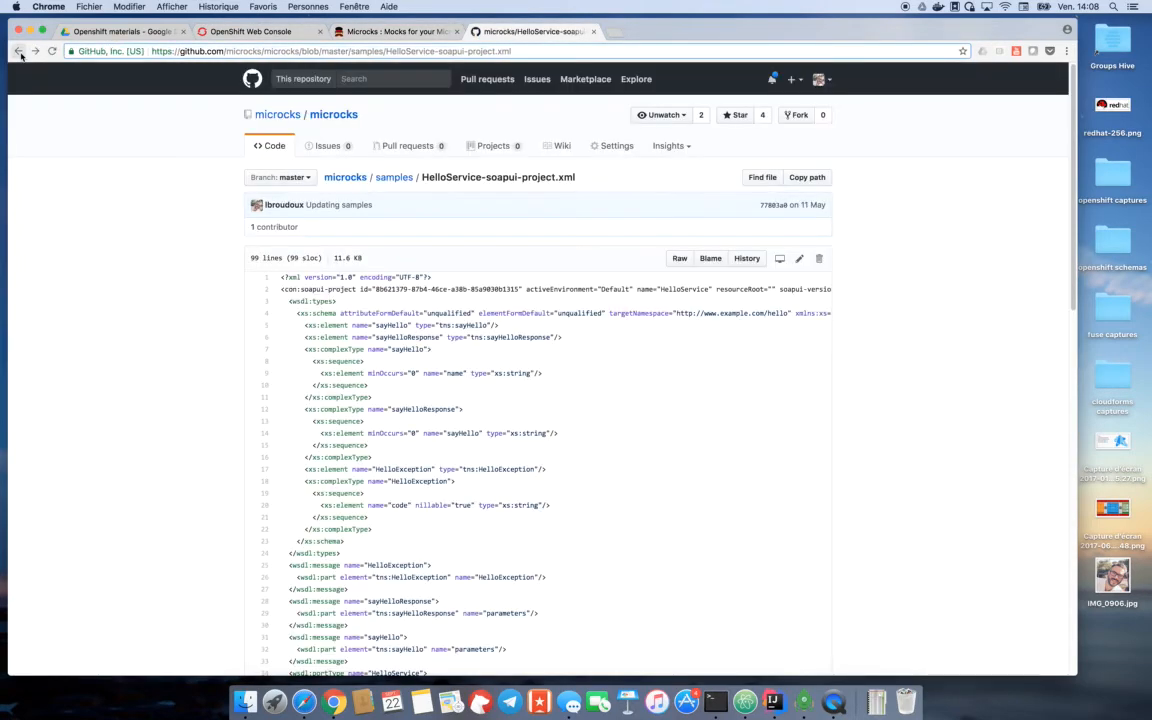
left_click(394, 178)
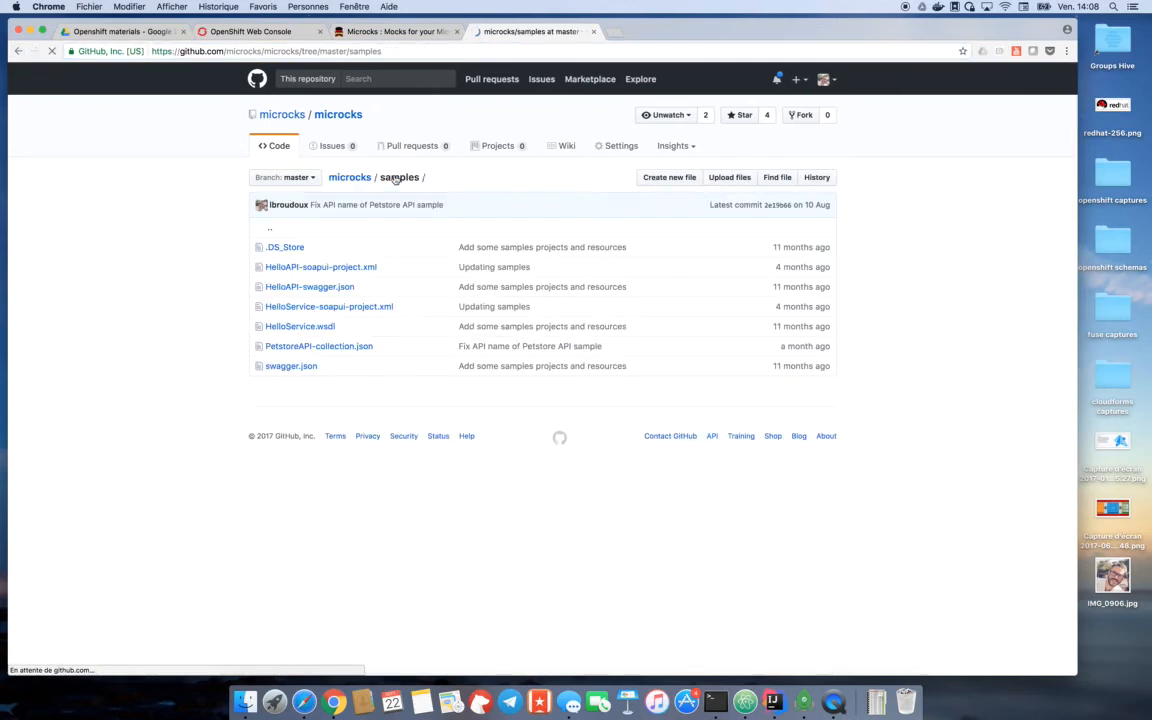
left_click(327, 347)
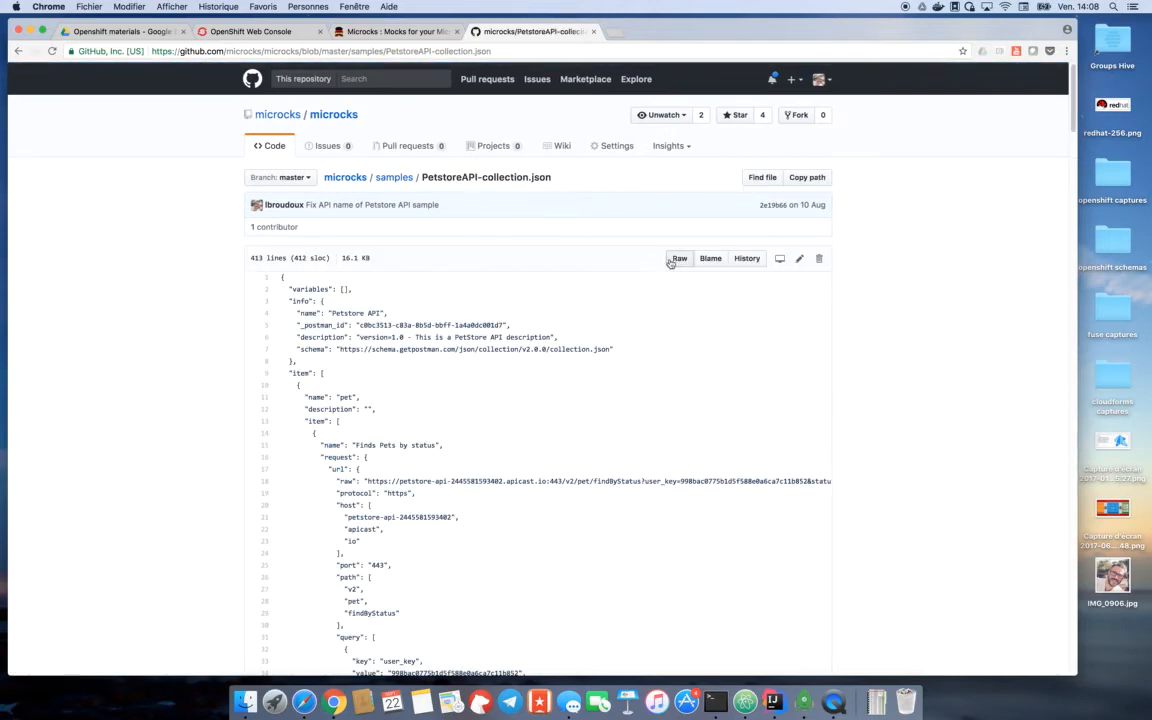
left_click(679, 258)
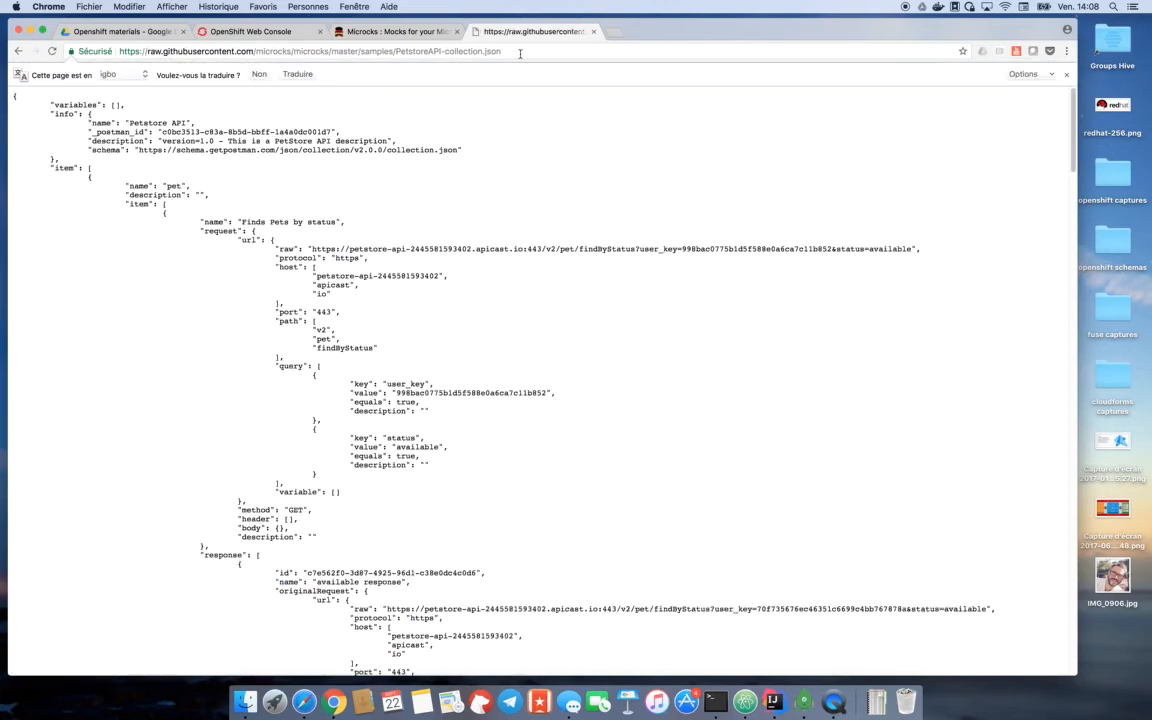
left_click(520, 56)
key("super+c")
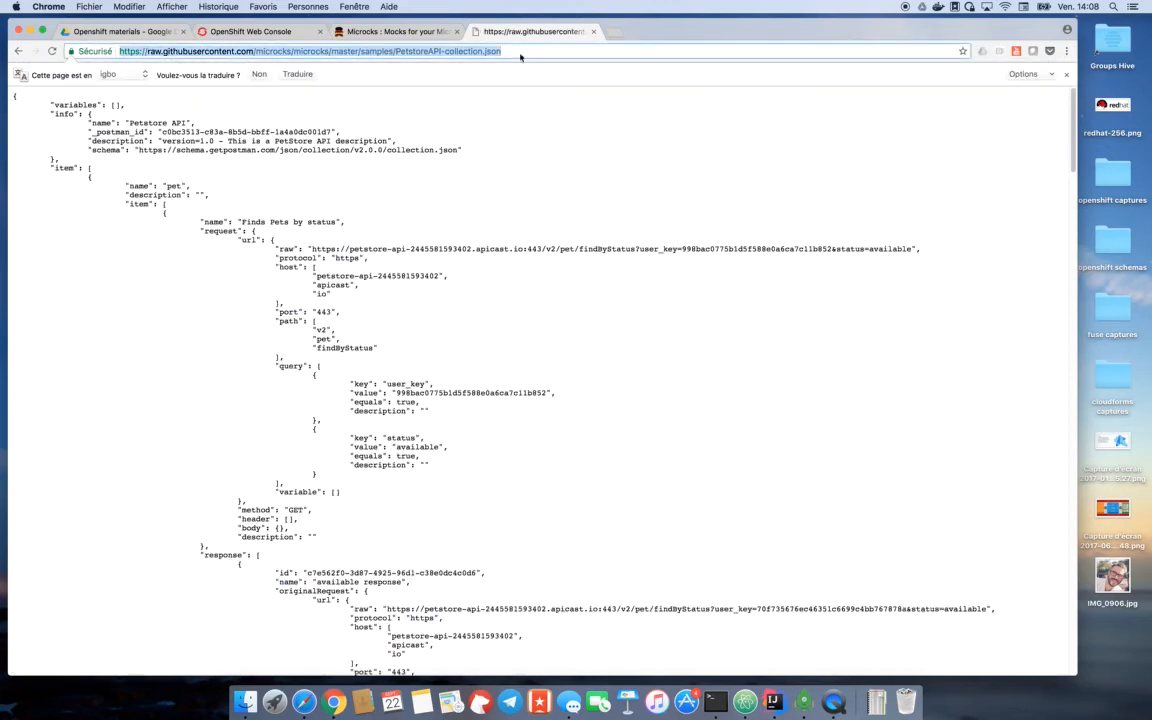
left_click(393, 30)
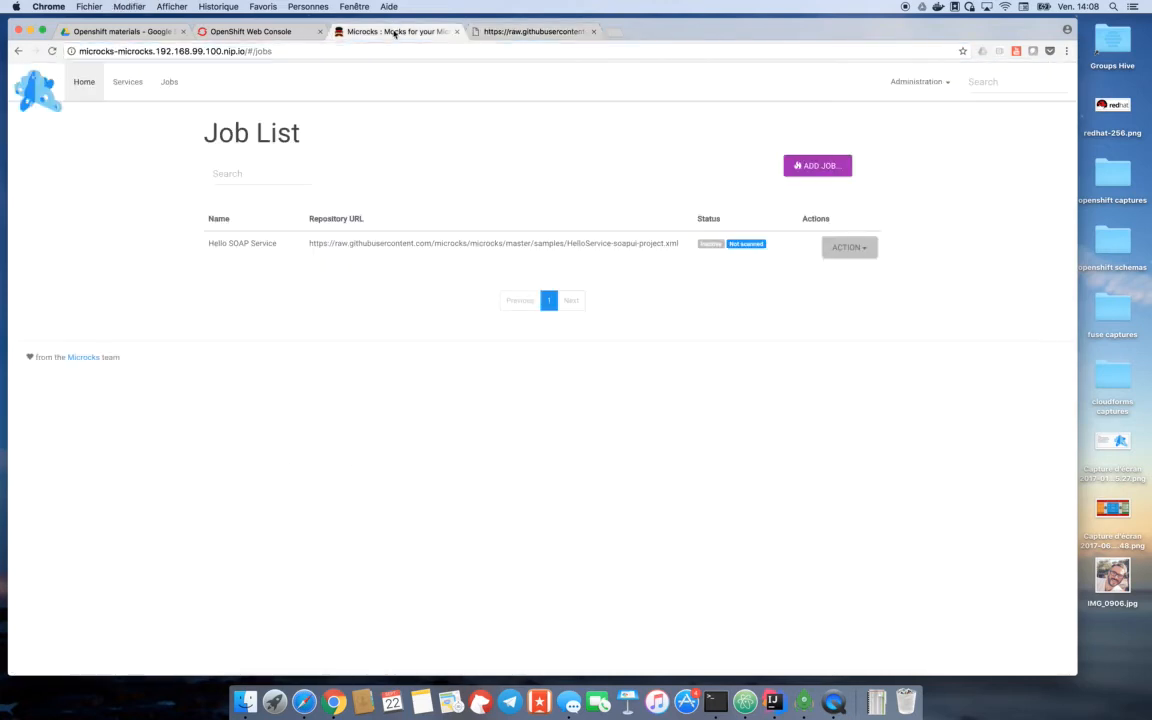
- Add an import job named Petstore API with the copied PetstoreAPI-collection.json URL as its repository URL
left_click(796, 166)
left_click(533, 277)
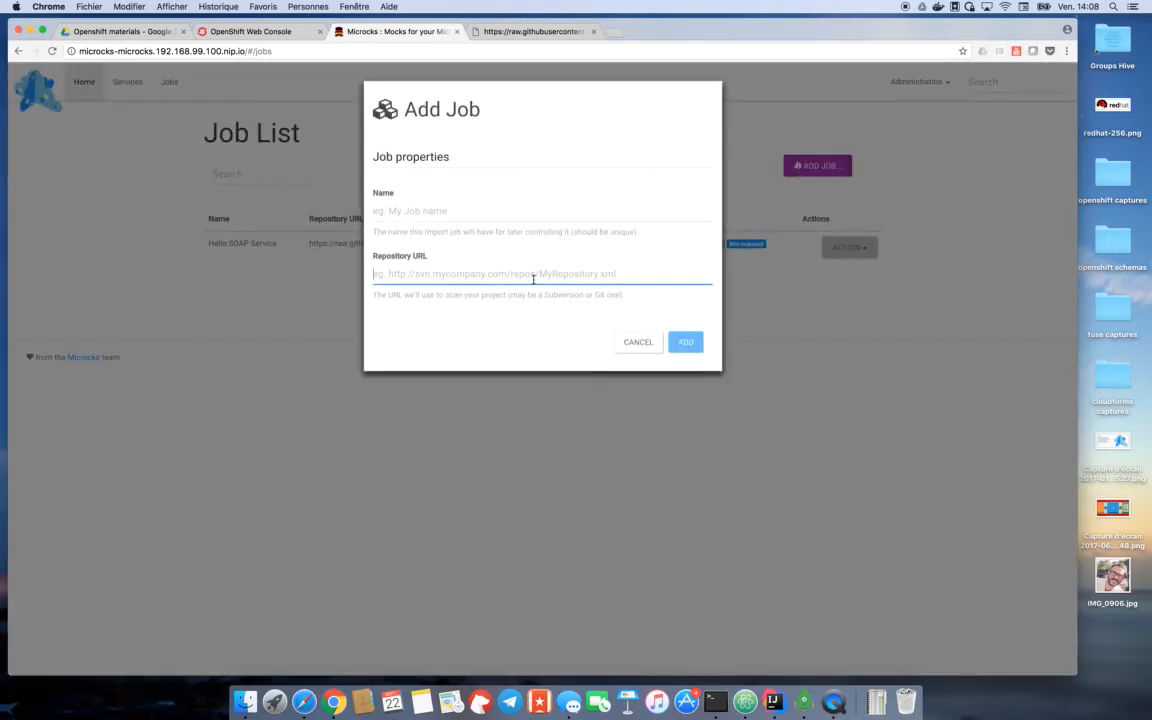
key("super+v")
left_click(496, 209)
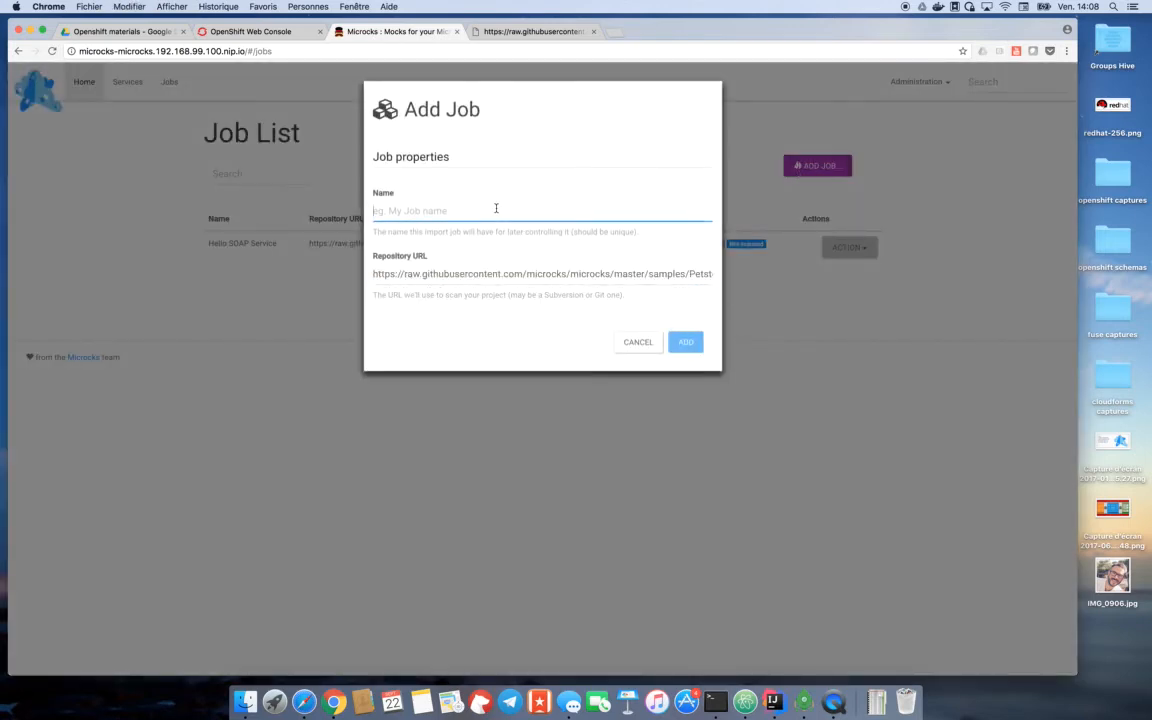
type("Pets")
key("Down")
key("Return")
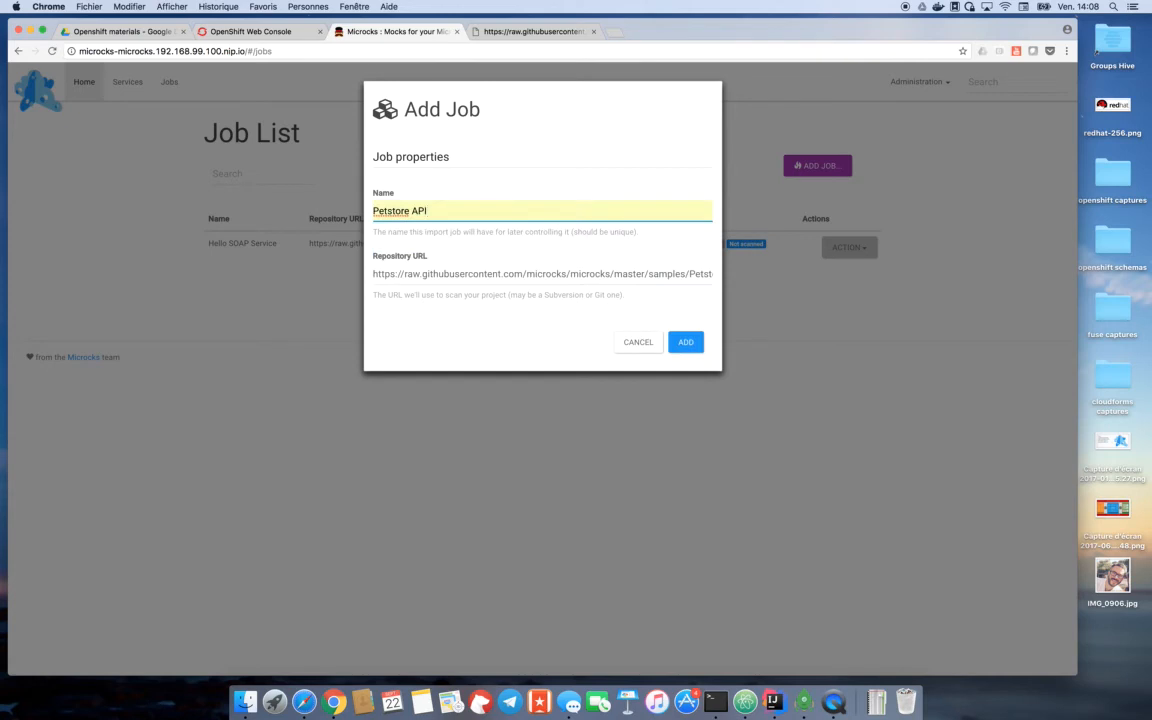
left_click(684, 343)
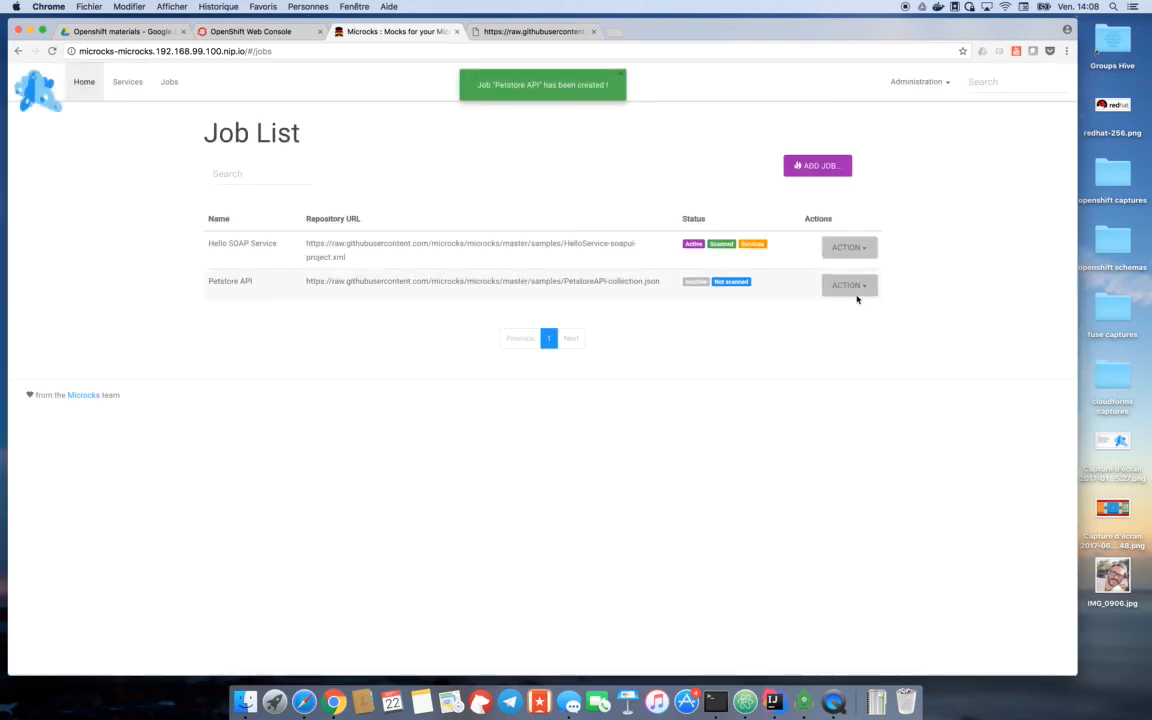
- Activate and start the Petstore API import job, and reload the job list to refresh the statuses
left_click(864, 287)
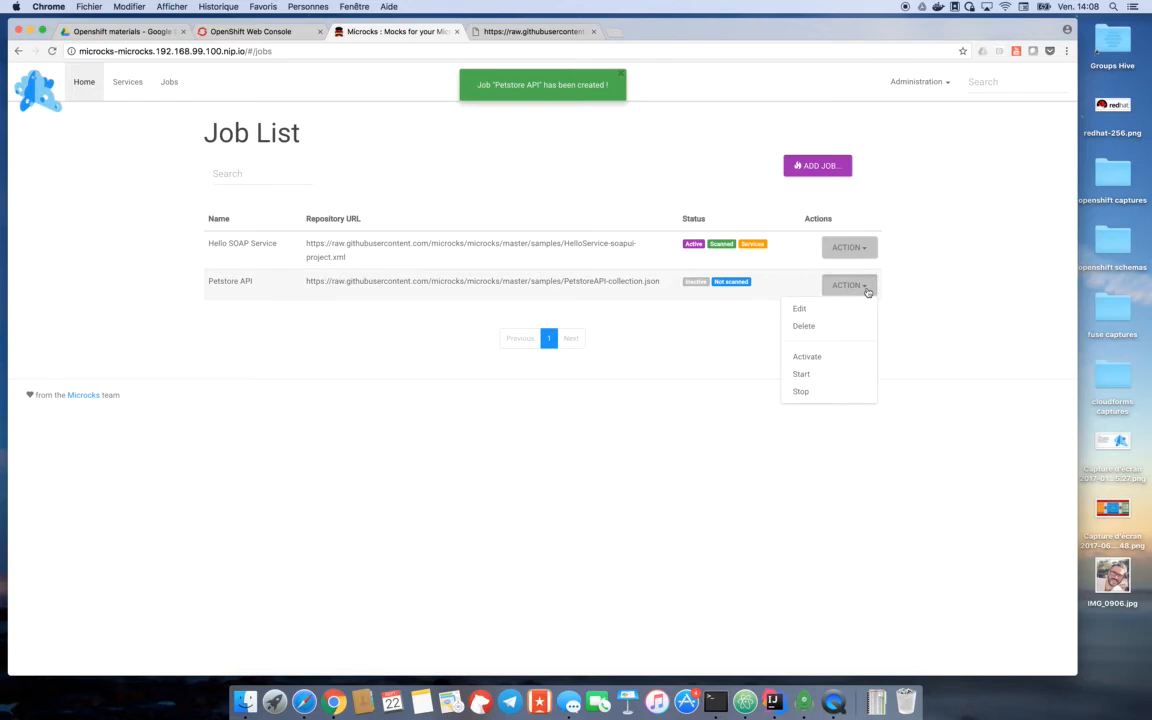
left_click(829, 359)
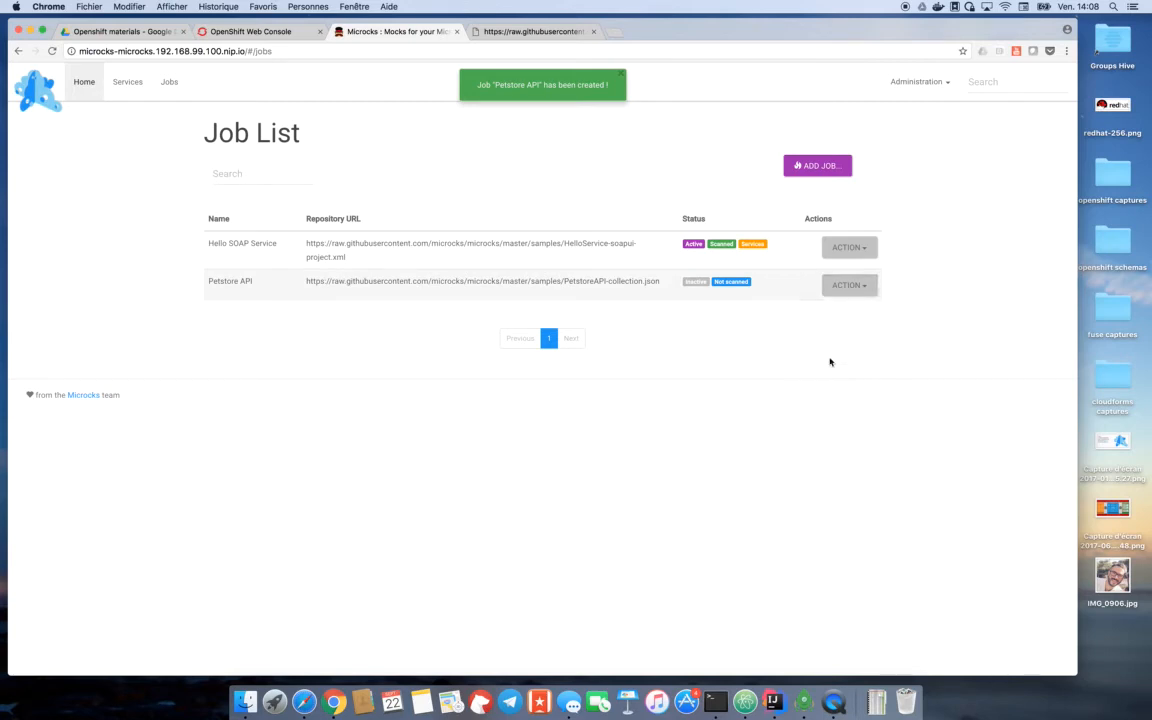
left_click(864, 290)
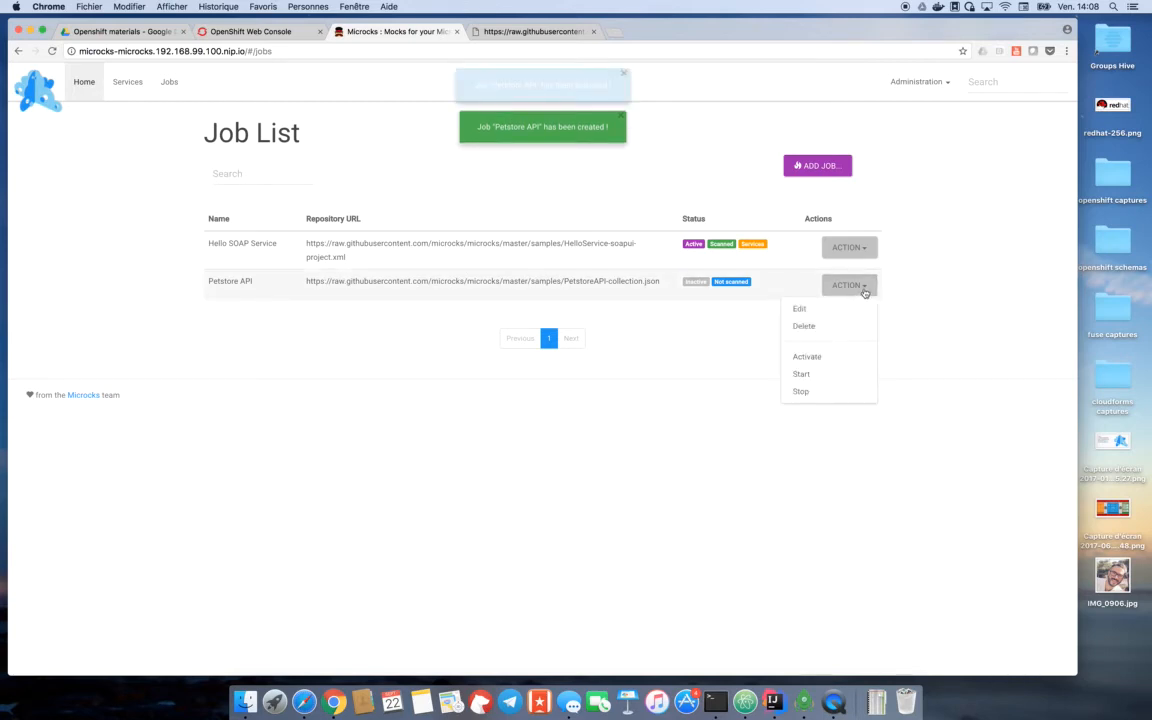
left_click(802, 374)
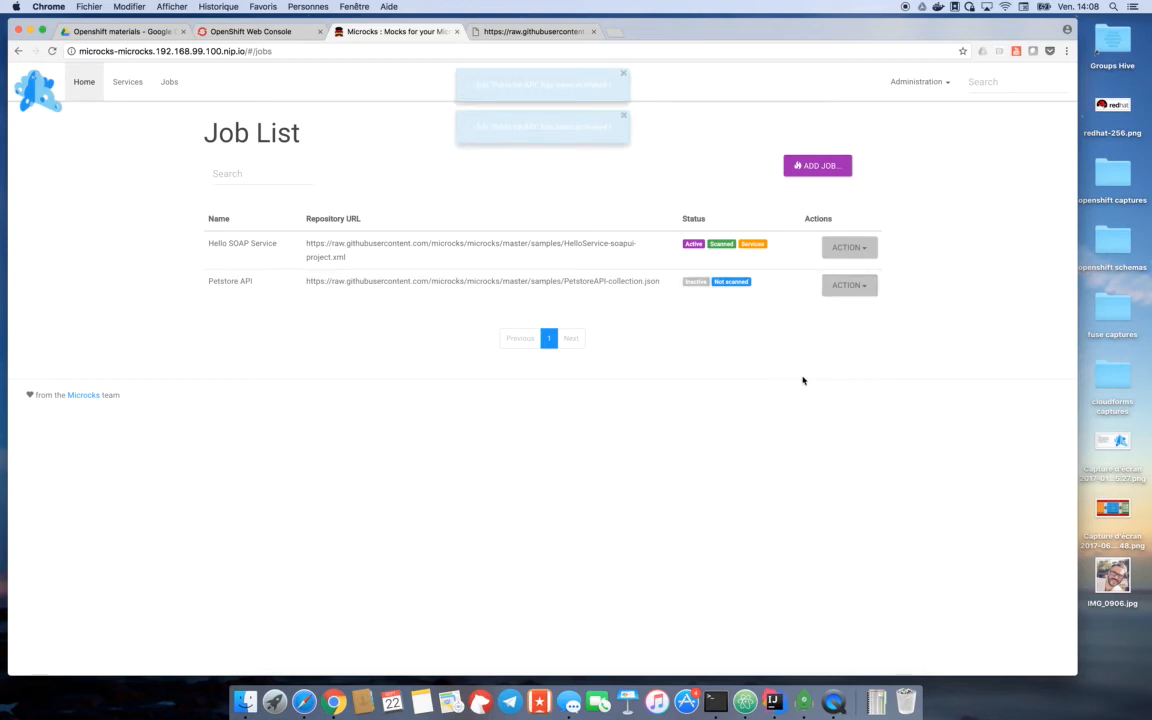
left_click(51, 52)
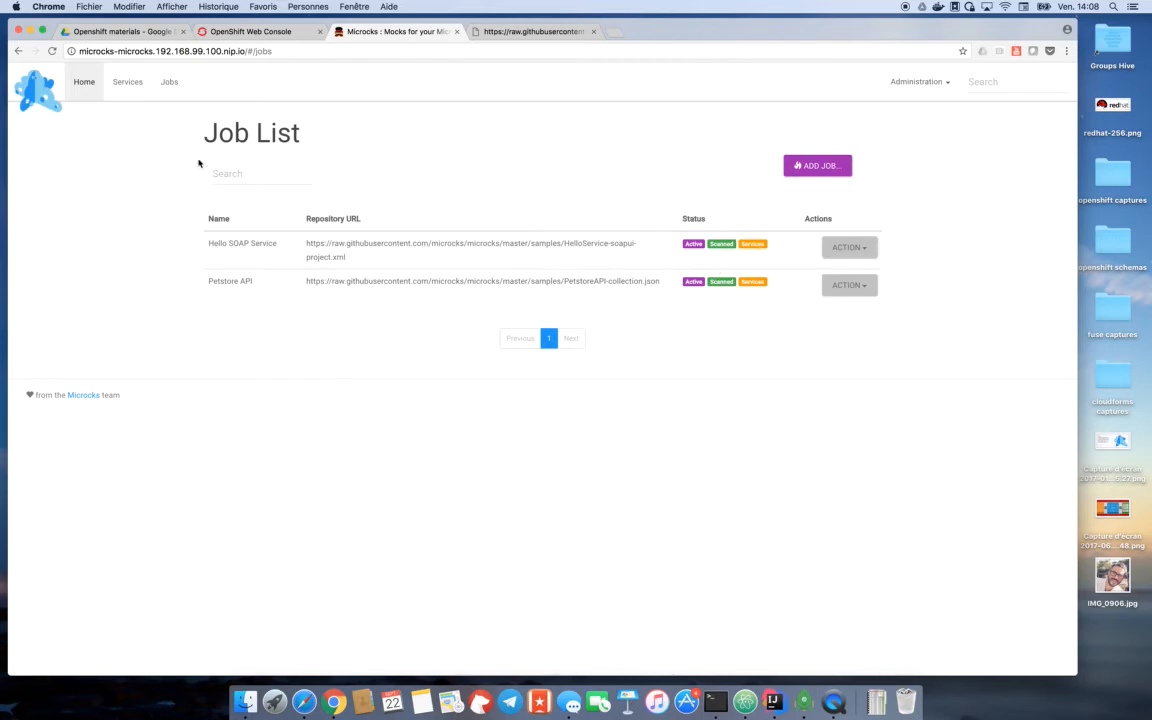
- Open the Petstore API details from the service list and examine the mocks URL of the GET /pet/:petId operation
left_click(128, 82)
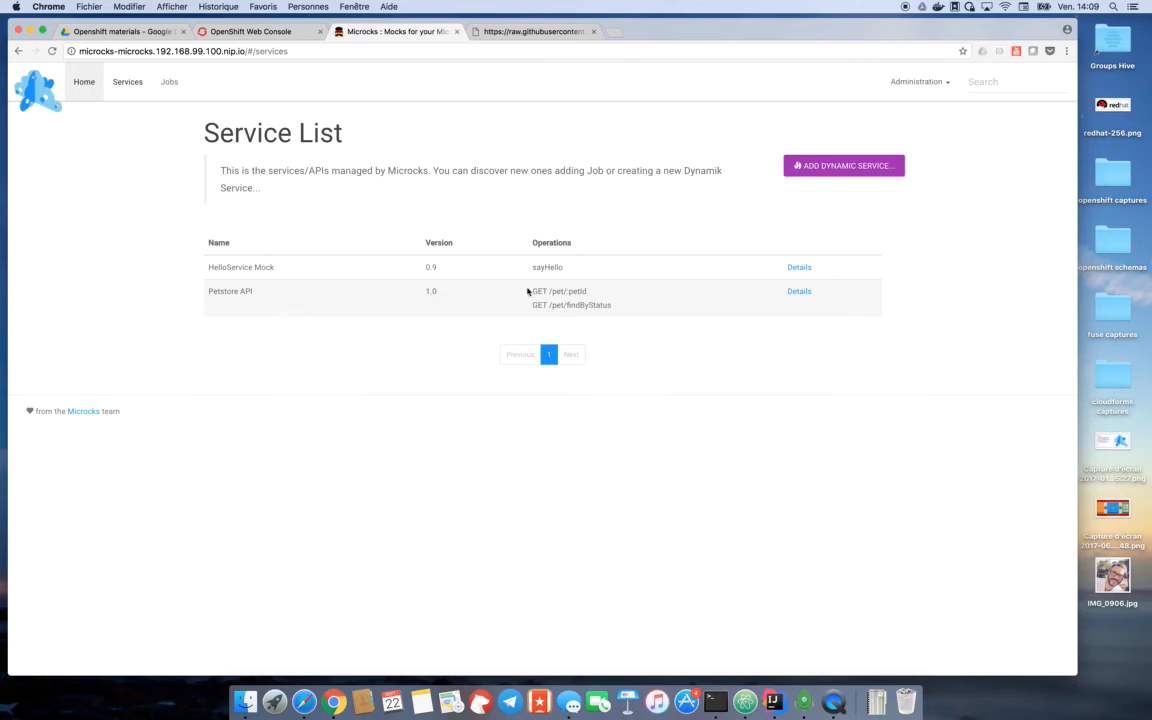
left_click(803, 295)
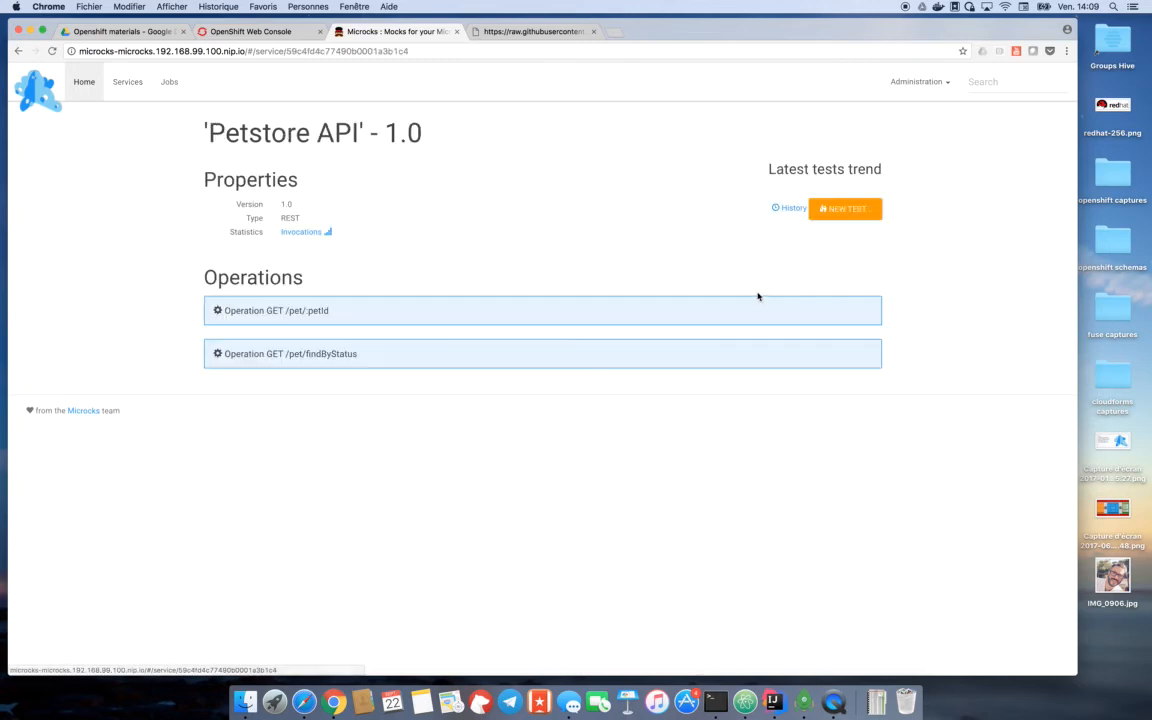
left_click(316, 313)
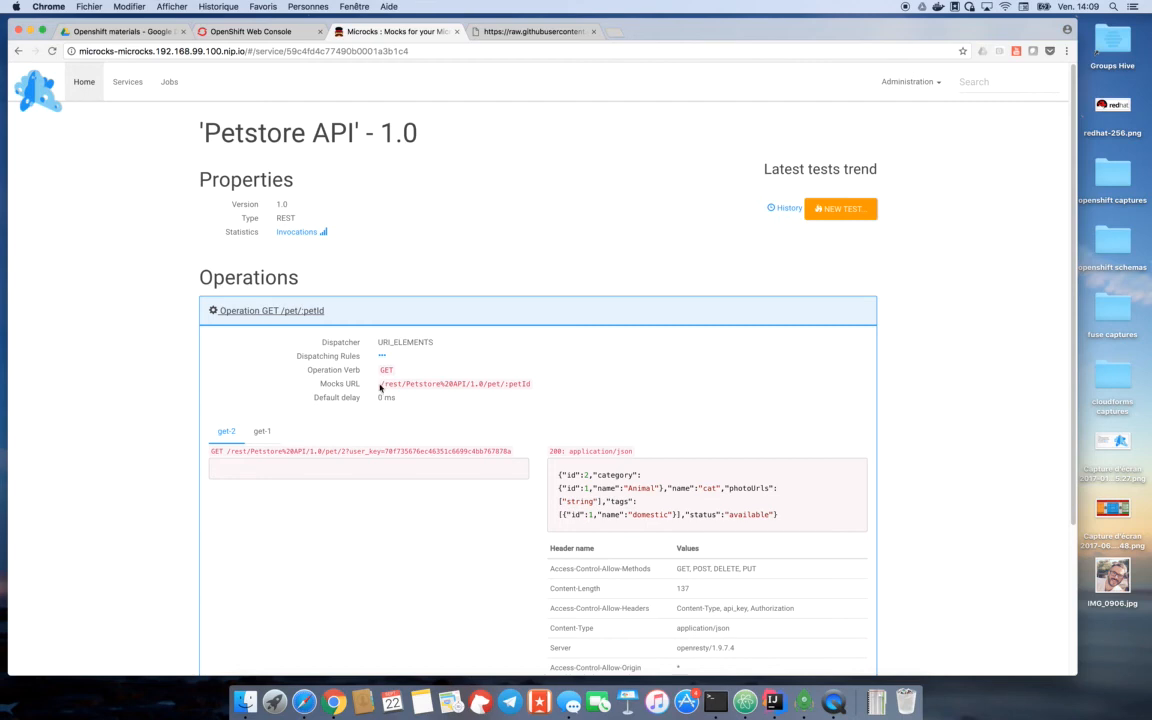
left_click_drag(381, 385, 535, 386)
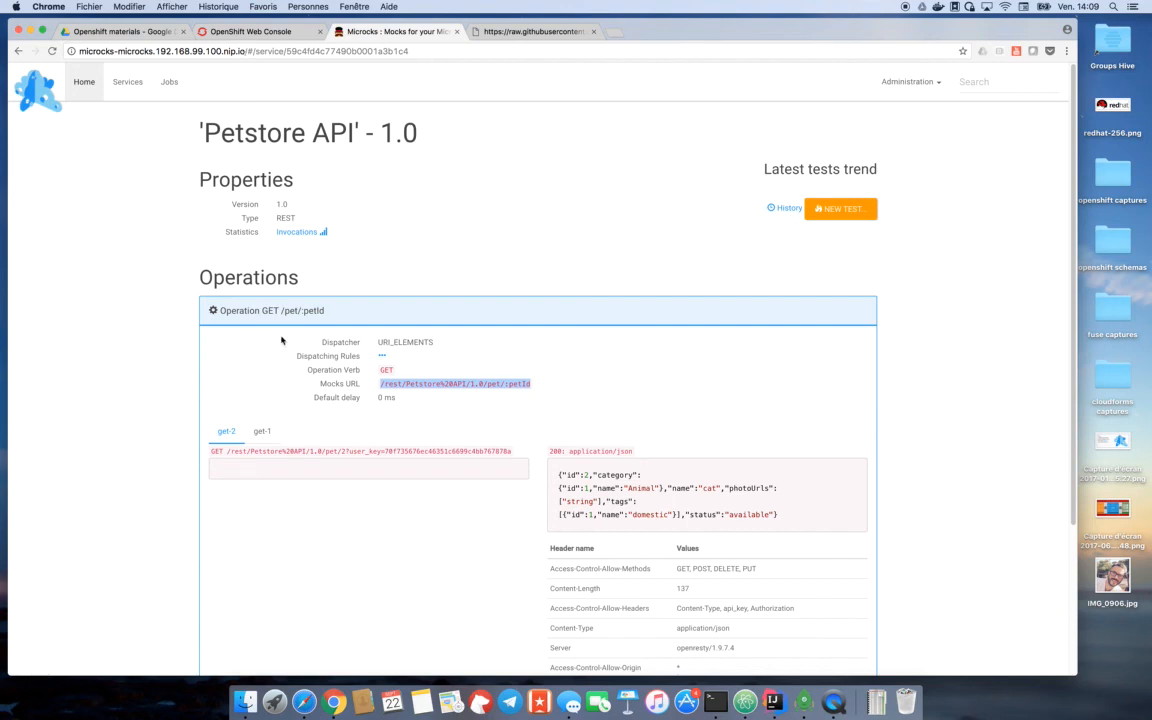
left_click(242, 48)
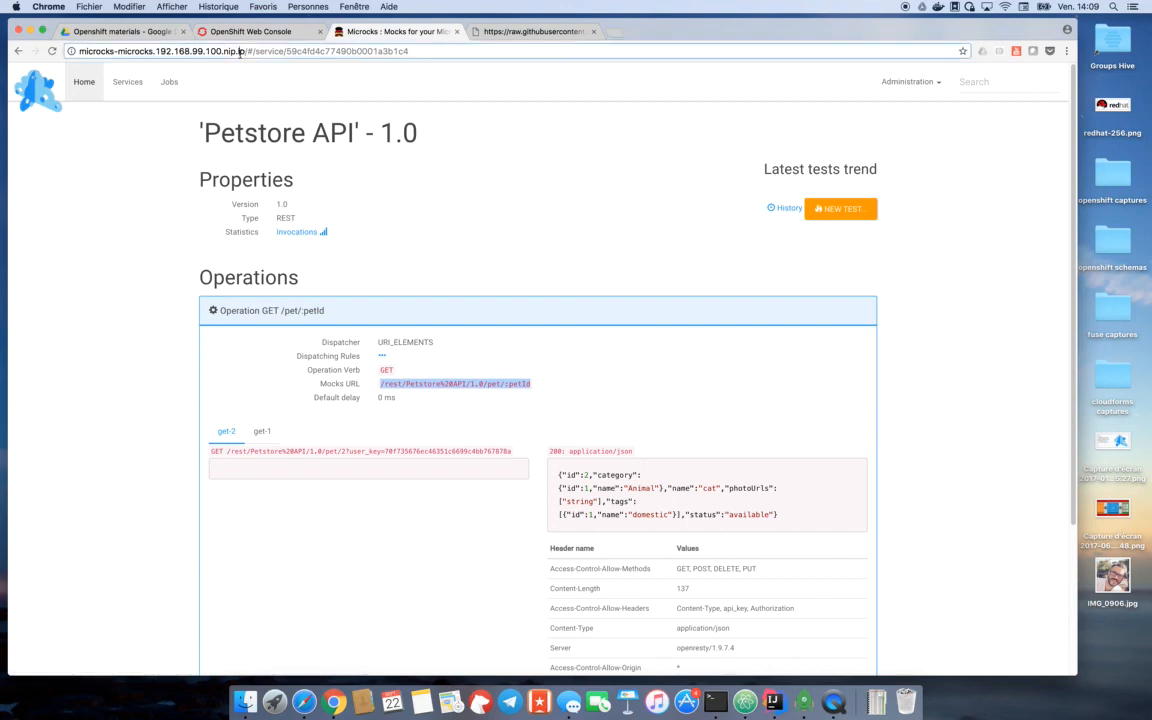
left_click(243, 50)
left_click_drag(243, 50, 73, 53)
key("super+c")
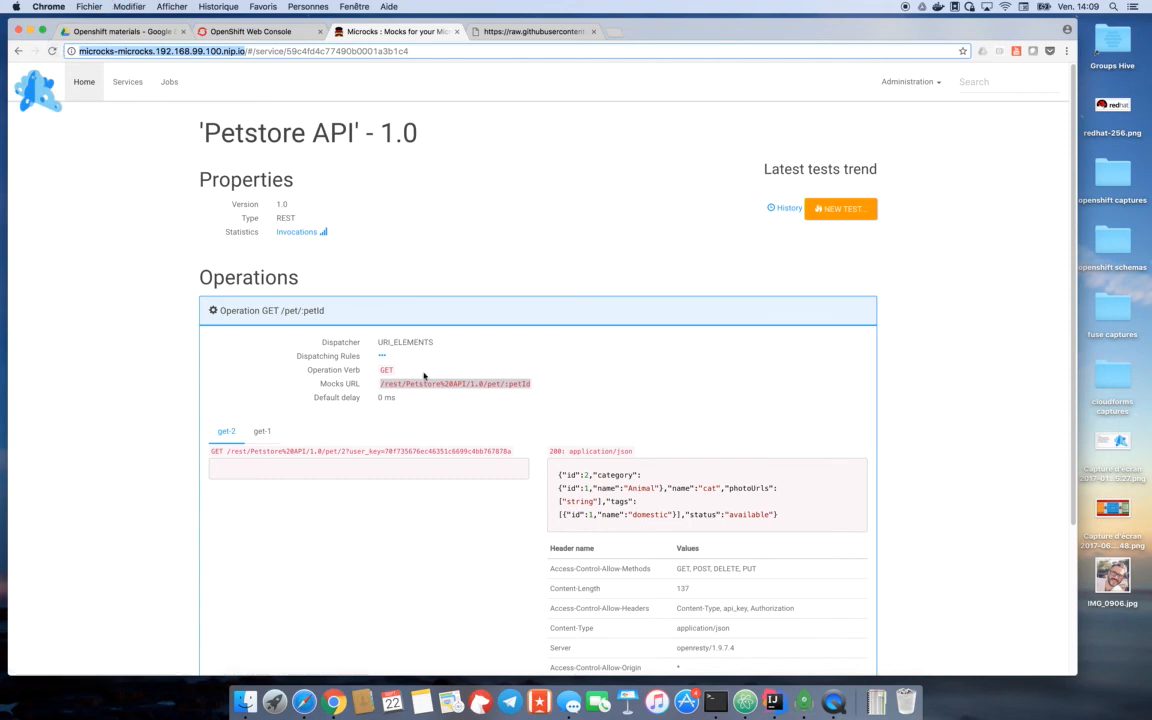
left_click(716, 702)
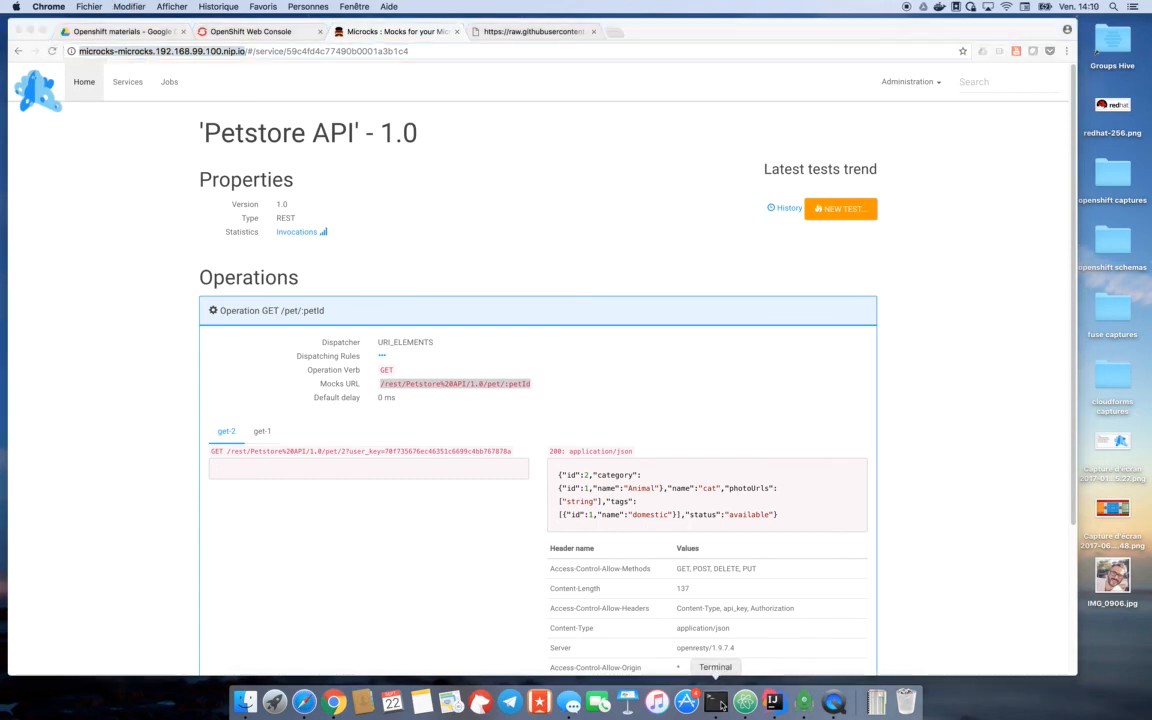
type("curl '")
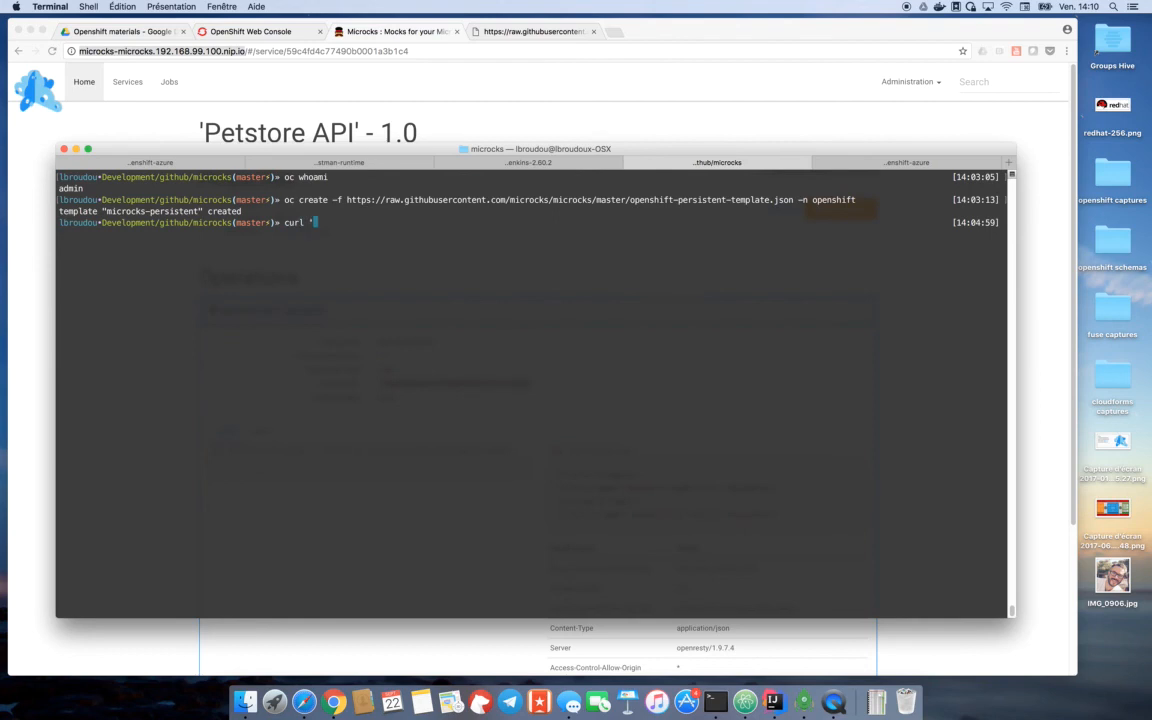
key("super+v")
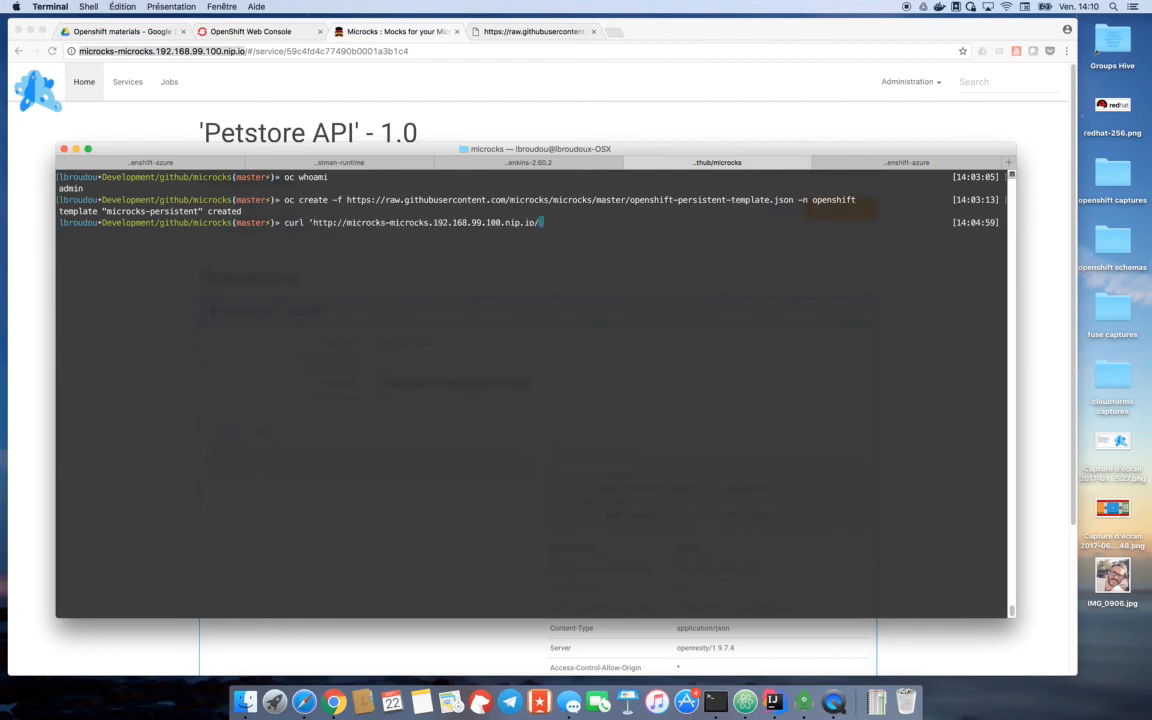
- Complete the curl URL in Terminal with the get-2 request path copied from Microcks, including its user_key API key, and run the request
left_click(127, 115)
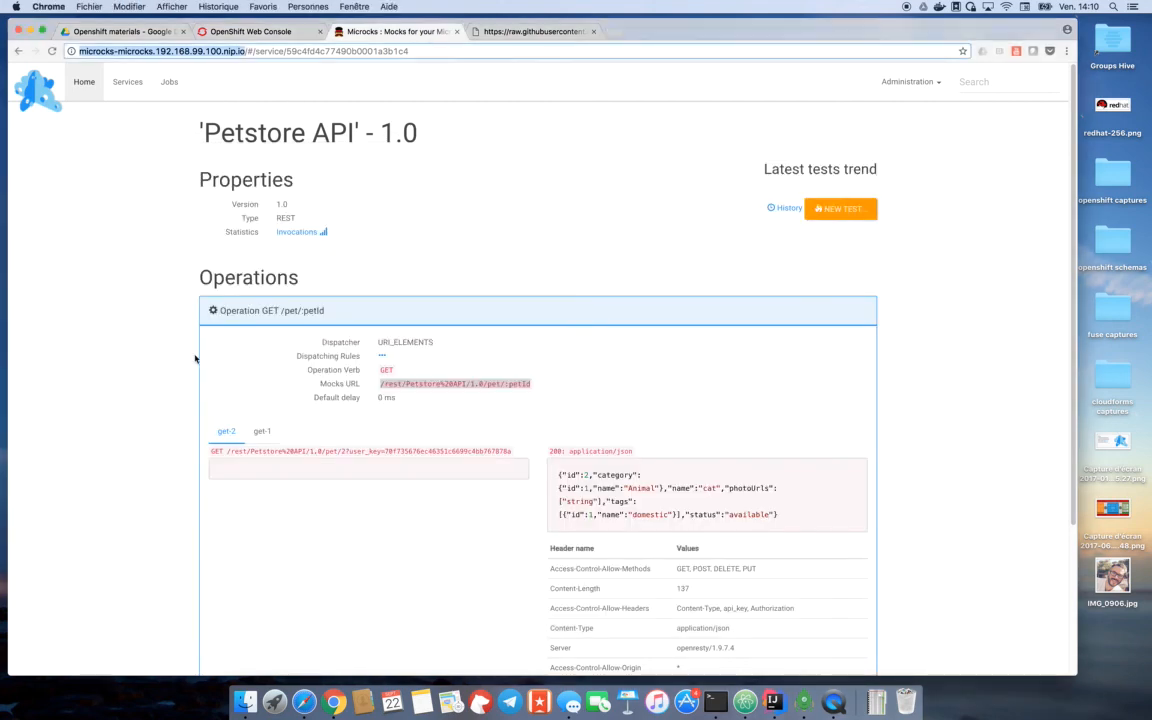
left_click(230, 451)
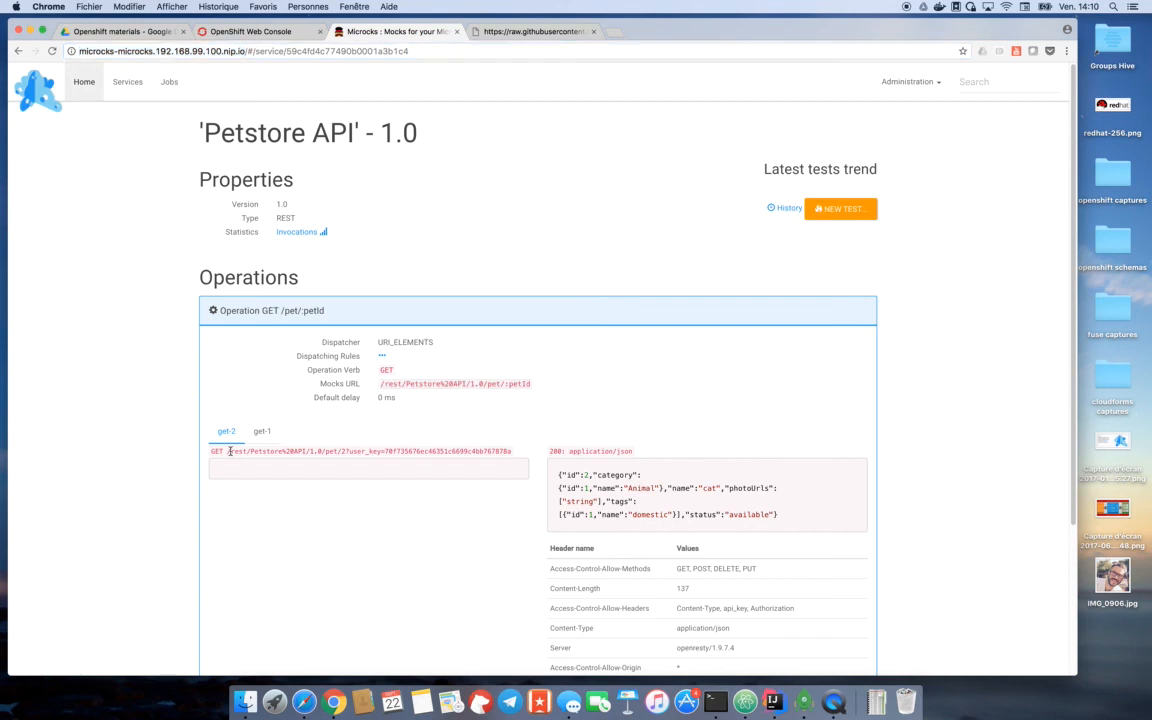
left_click_drag(230, 451, 506, 449)
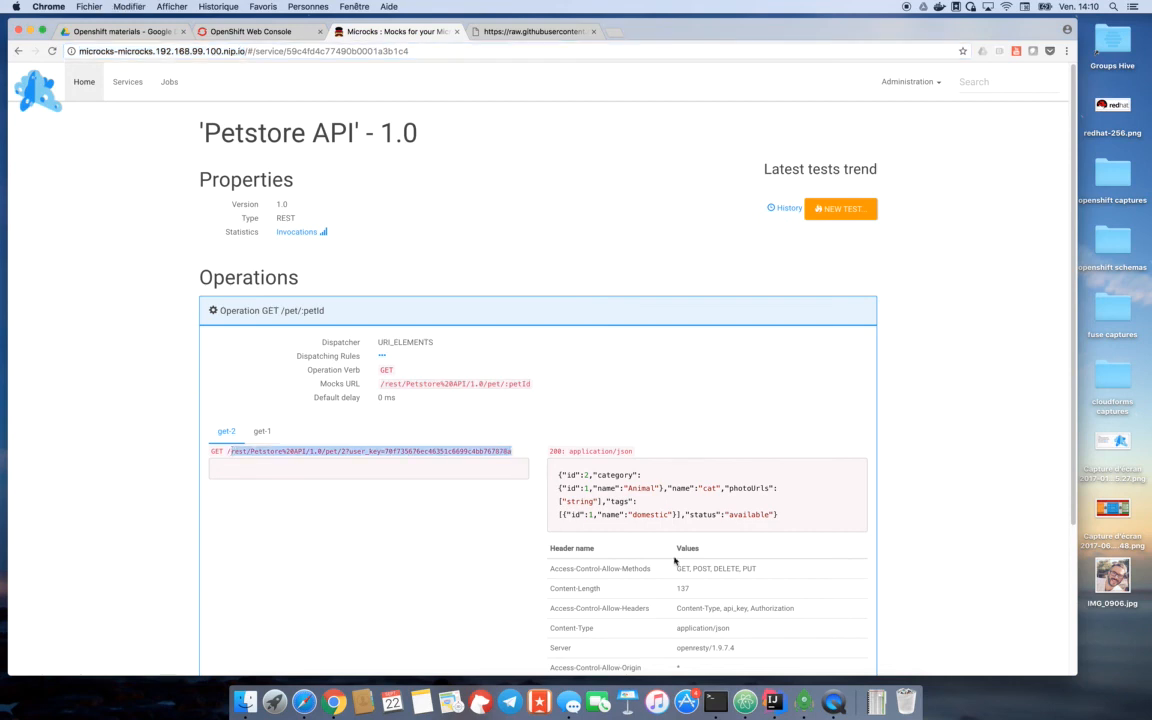
left_click(717, 702)
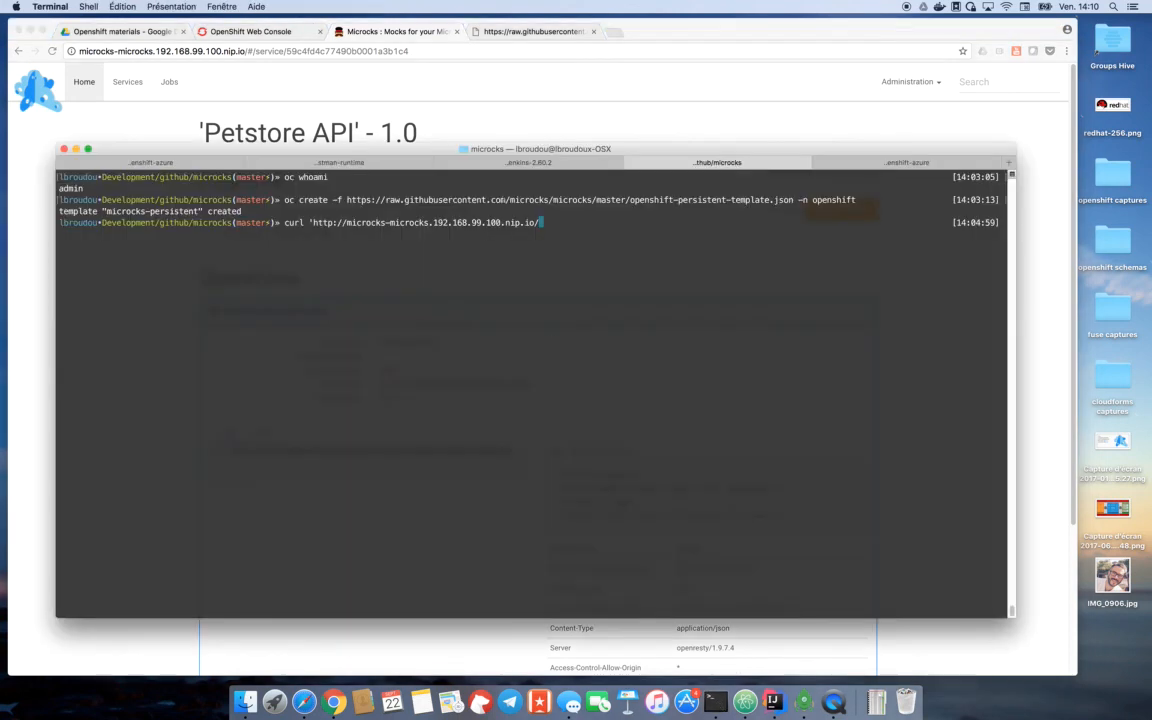
type("rest/Petstore%20API/1.0/pet/2?user_key=70f735676ec46351c6699c4bb767878a")
type("'")
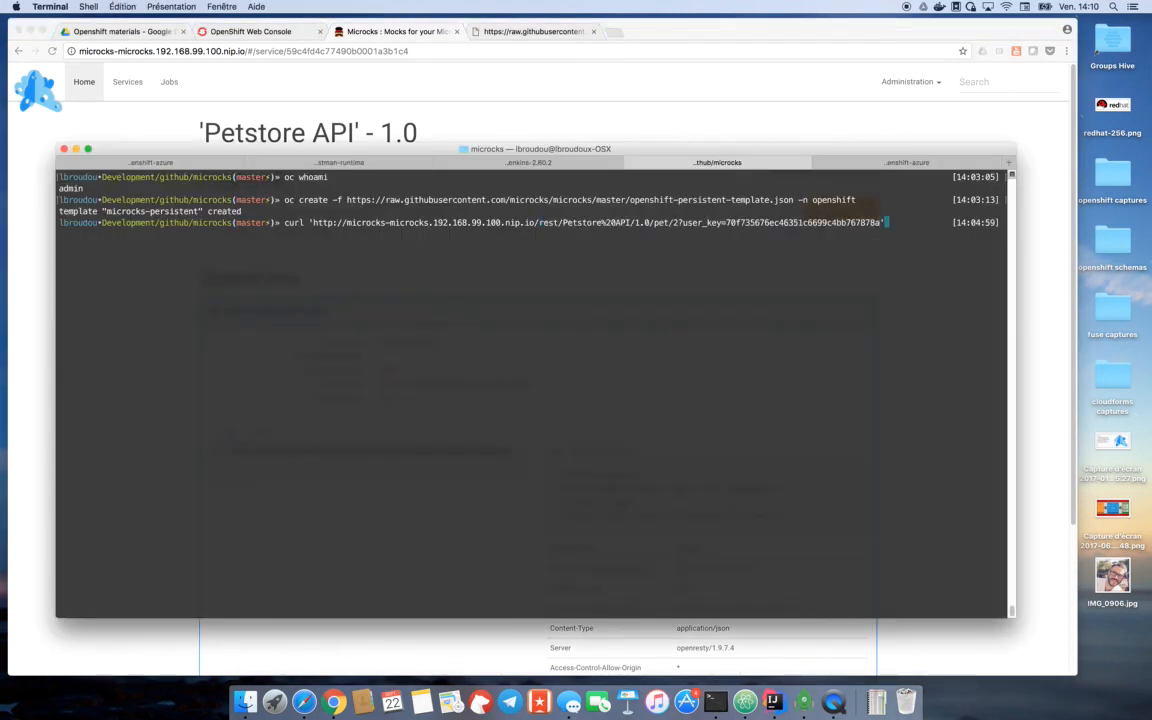
key("Return")
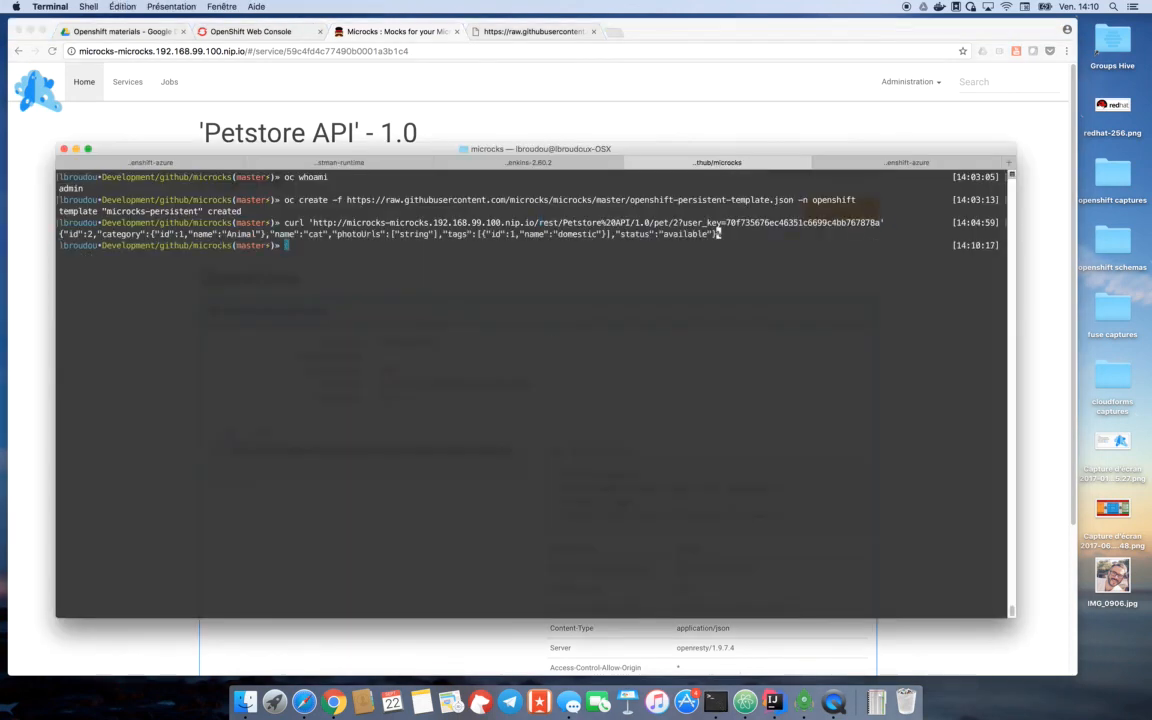